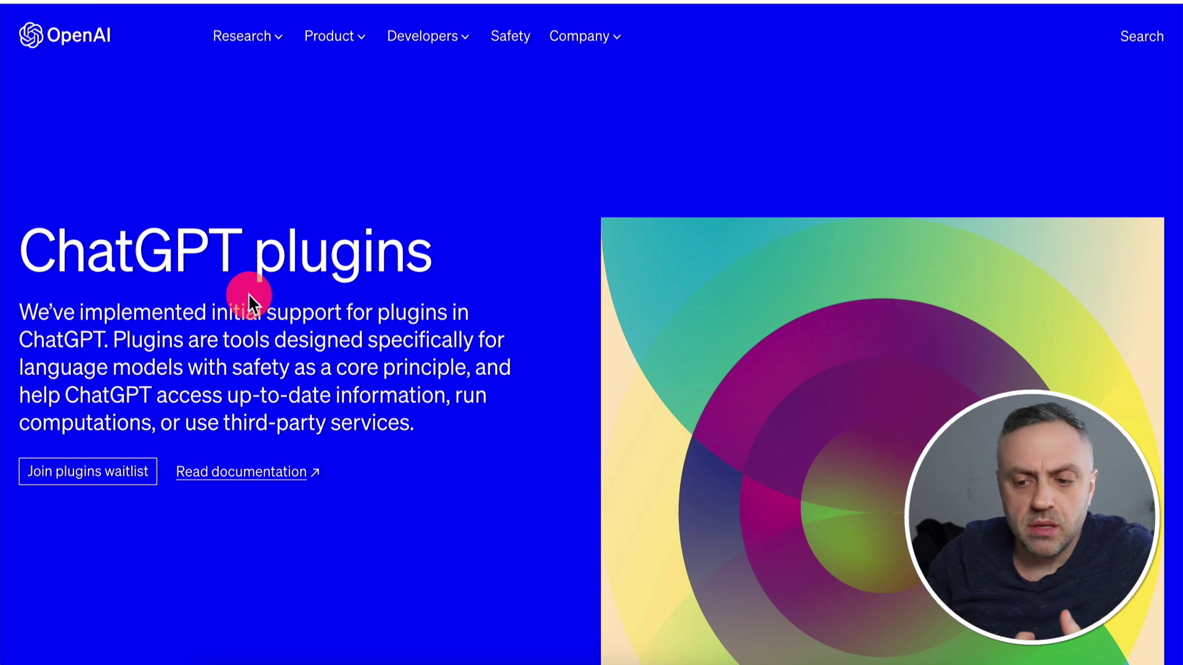
Step: Scroll the Chat Plugins docs to the Plugin flow section on manifest, registration and activation
drag(79, 347, 110, 347)
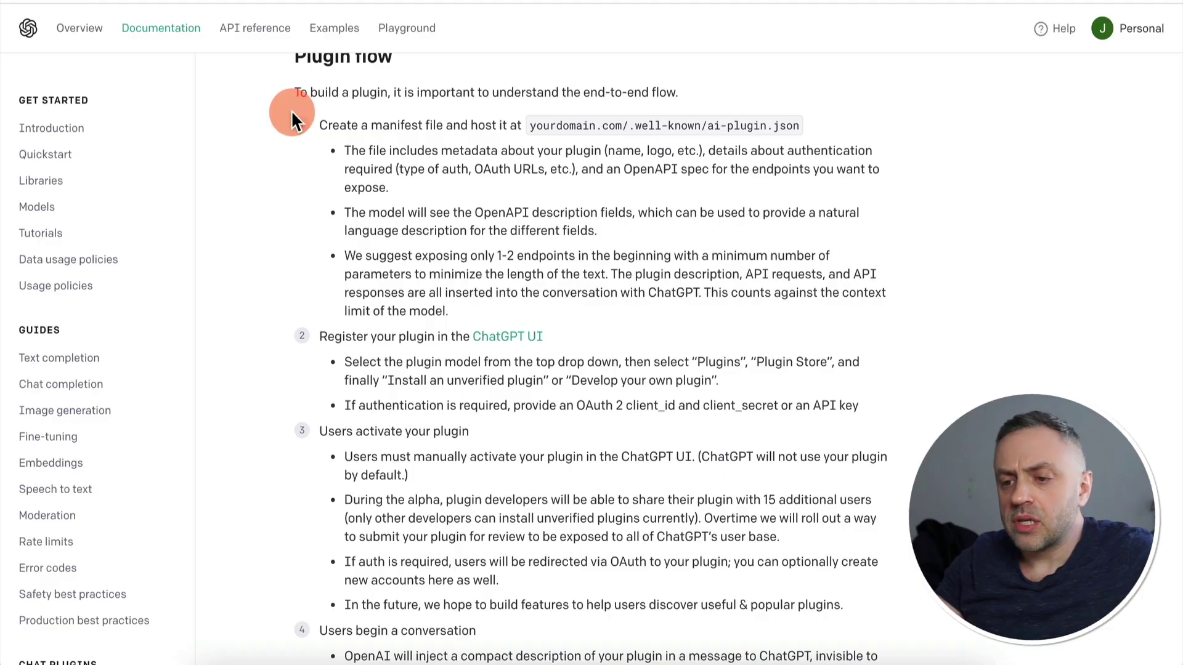
Step: Scroll the Chat Plugins documentation up and back down to review it
scroll(291, 110, up, 12)
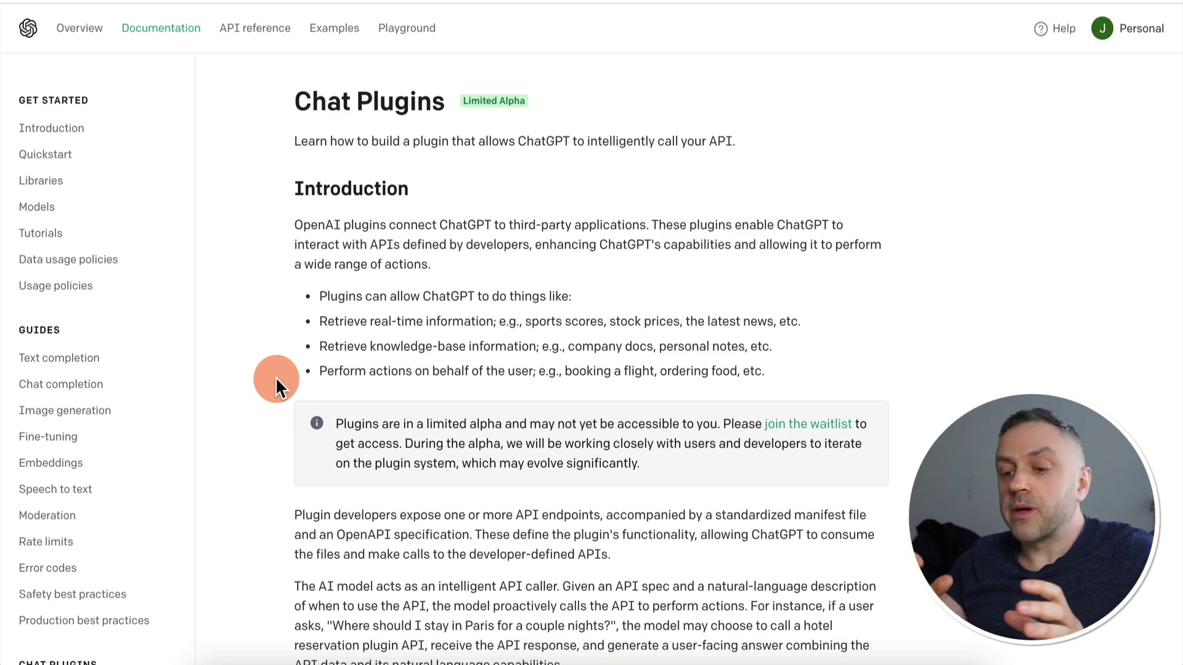
scroll(275, 376, down, 9)
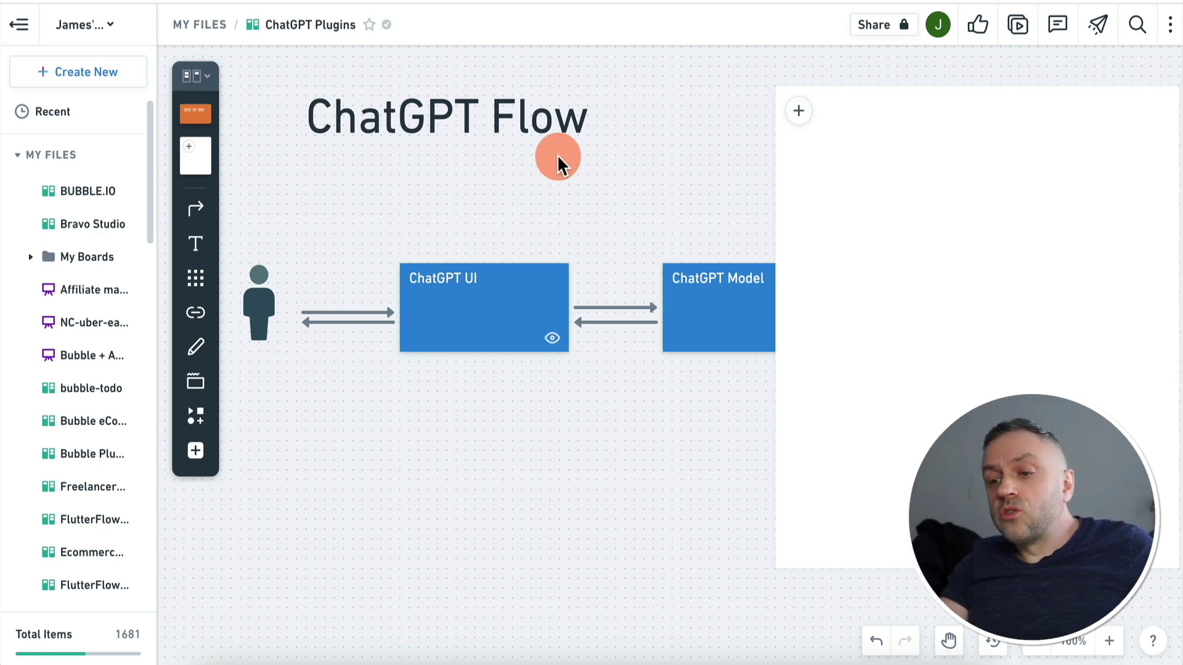
Step: Pan the Whimsical canvas right toward the Restaurant Booking, Weather and Hotel Booking plugin boxes
scroll(557, 154, right, 2)
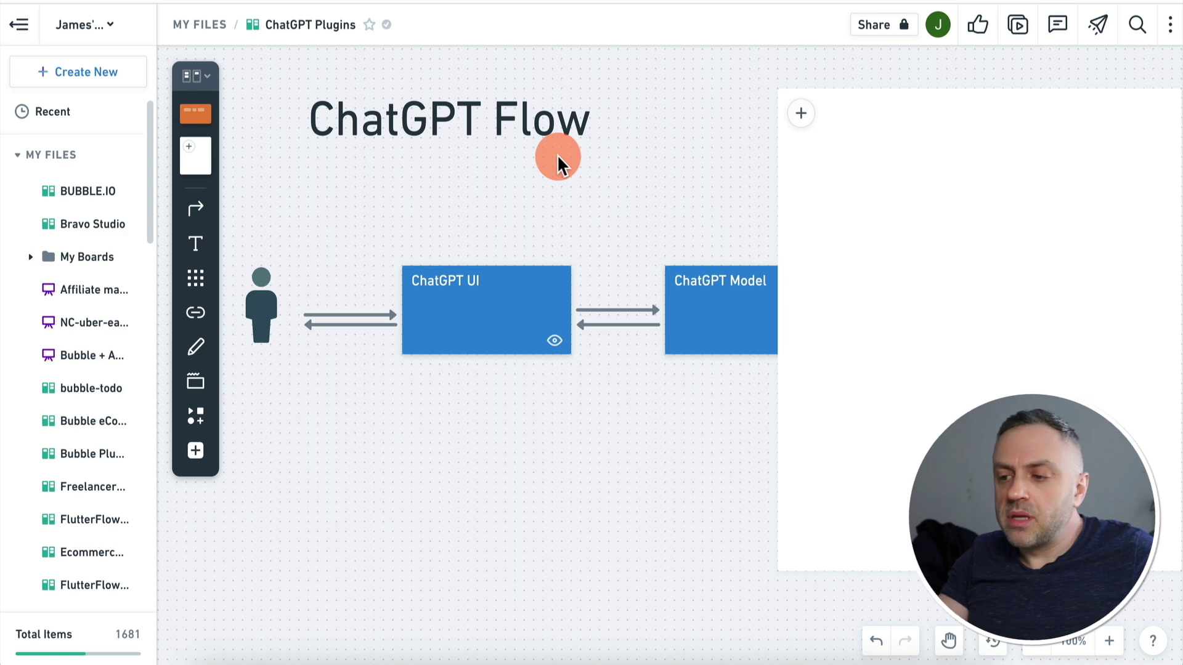
Step: Select and deselect the plugin frame, then fit the whole diagram from user to all three plugins
scroll(1146, 188, right, 5)
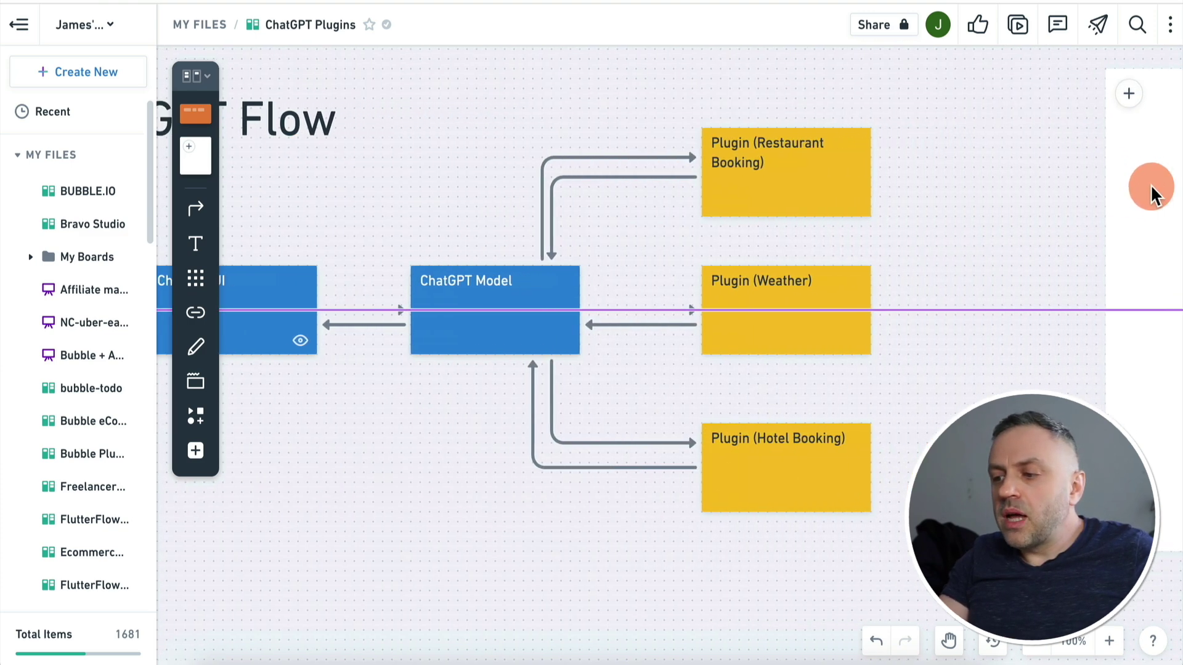
click(1089, 187)
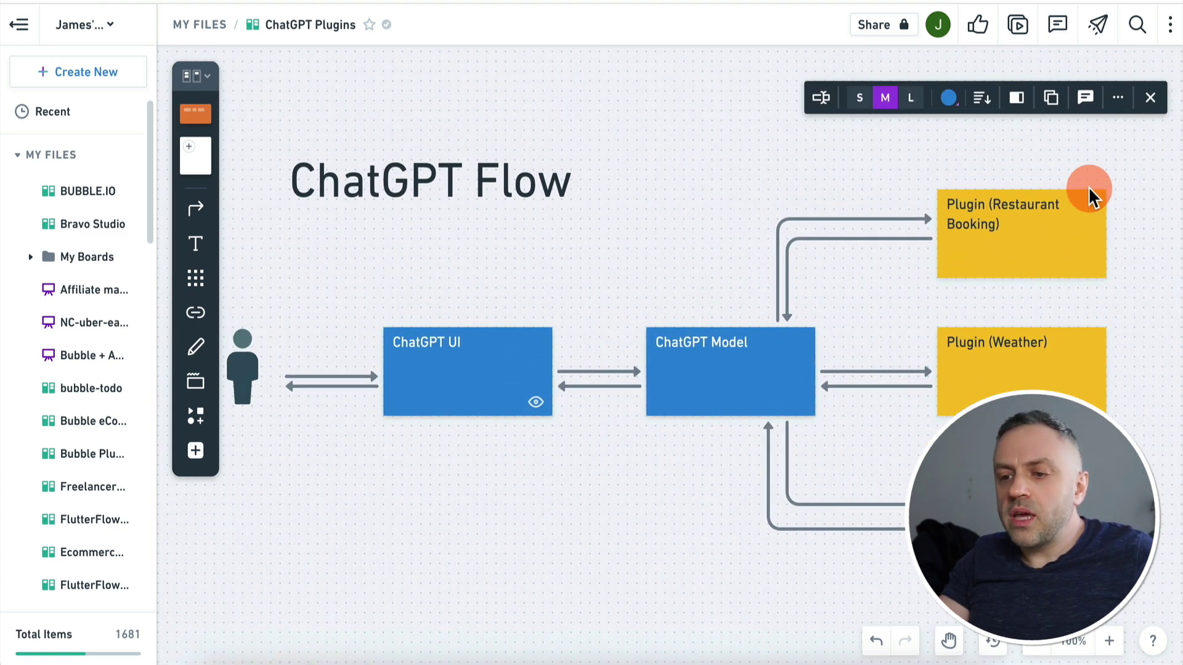
click(597, 122)
scroll(598, 122, down, 1)
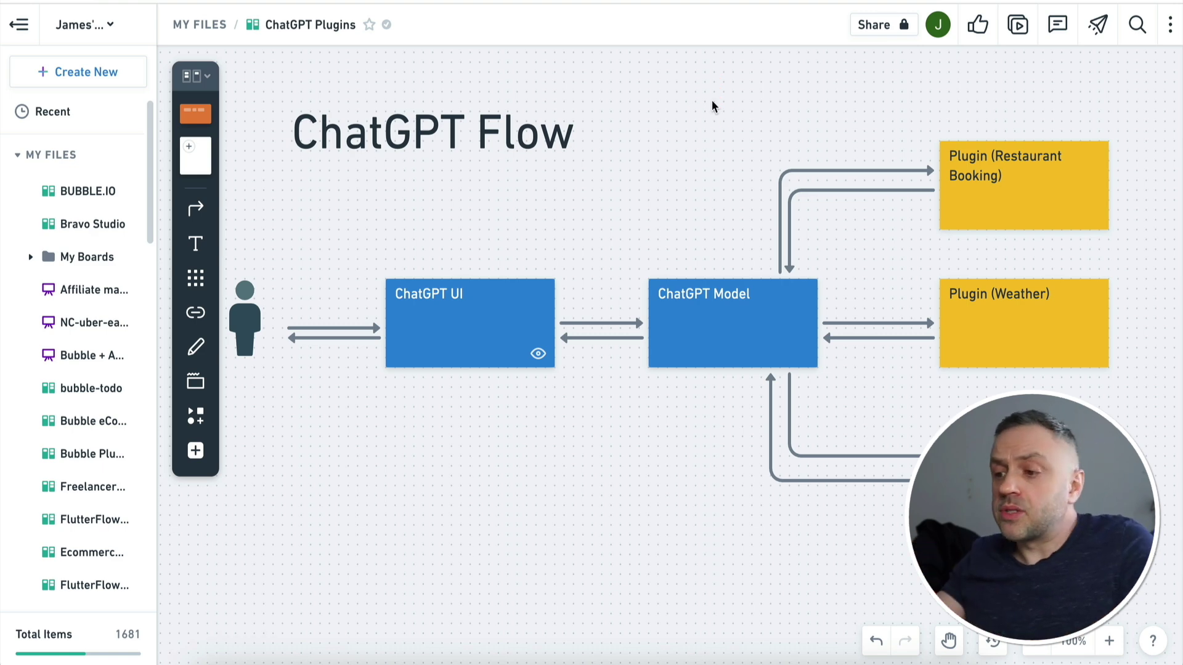
click(979, 127)
Step: Bring the ChatGPT Plugin Architecture diagram into view above the ChatGPT Flow (with Plugins) diagram
click(902, 115)
click(981, 123)
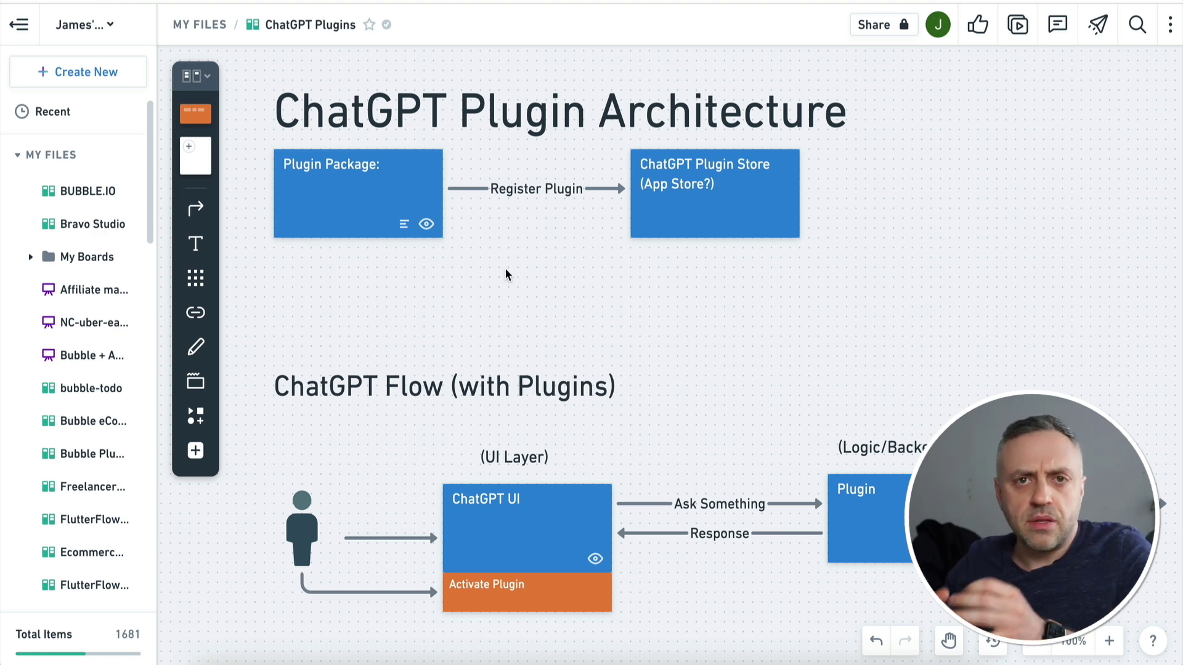
Step: Scroll down to show the full ChatGPT Flow (with Plugins) diagram with its Plugin box
scroll(506, 270, down, 3)
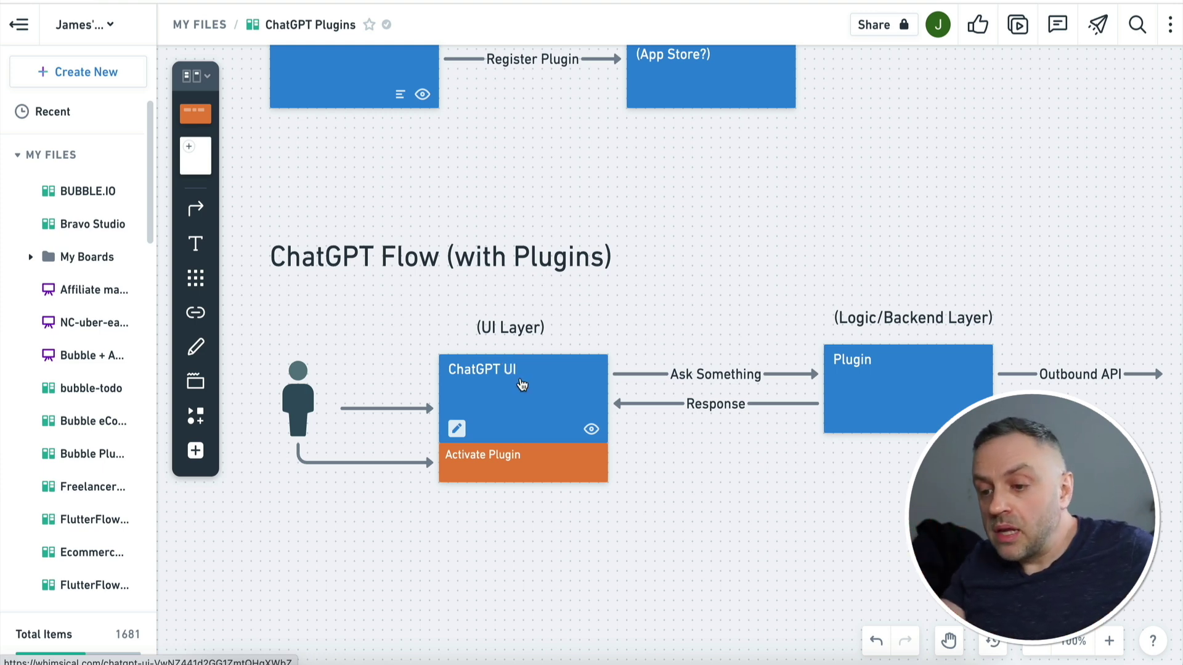
Step: Pan the board until the Outbound API arrow after the Plugin box is visible
drag(815, 508, 778, 533)
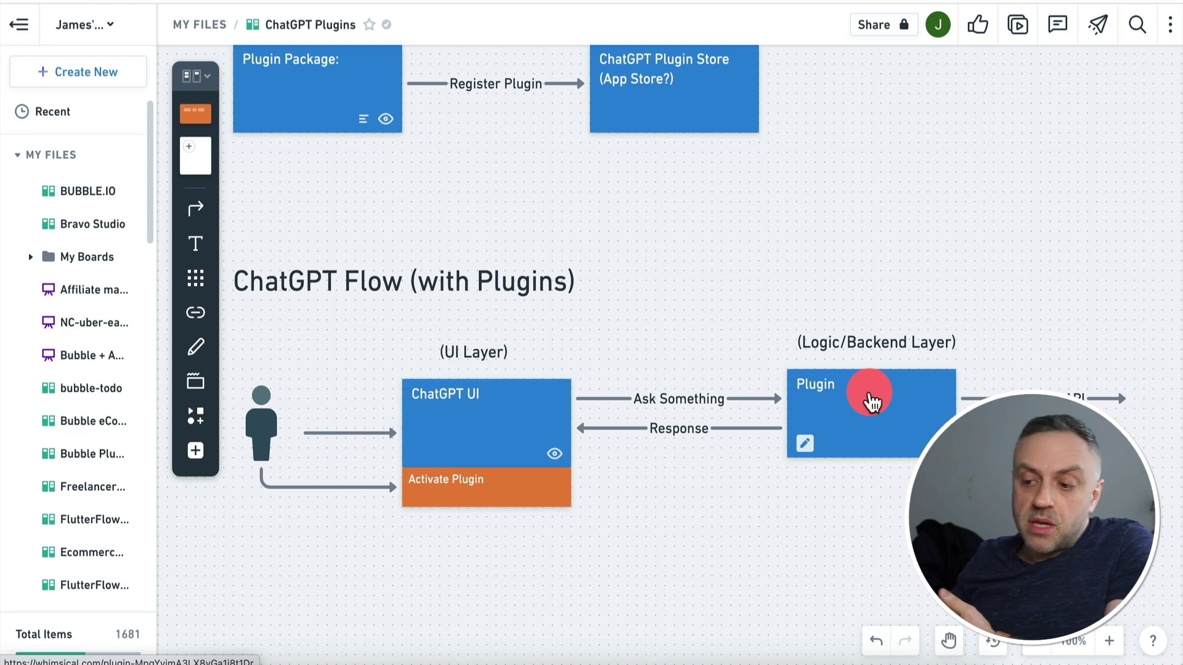
scroll(863, 399, right, 2)
scroll(863, 399, down, 1)
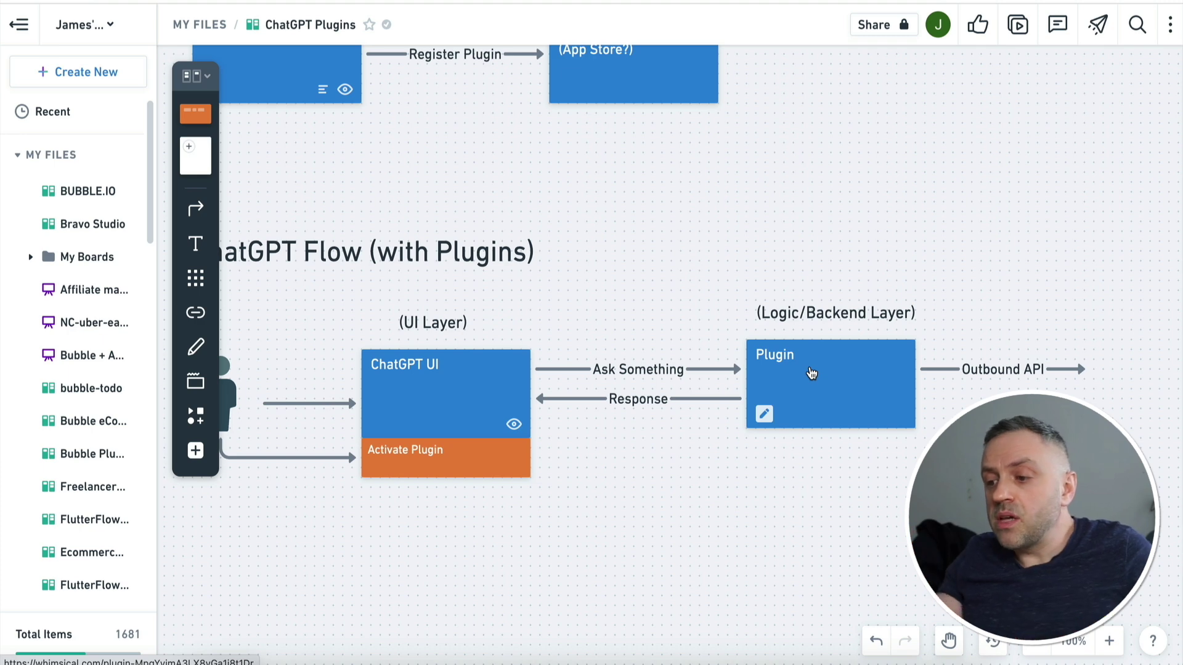
drag(1112, 374, 1086, 319)
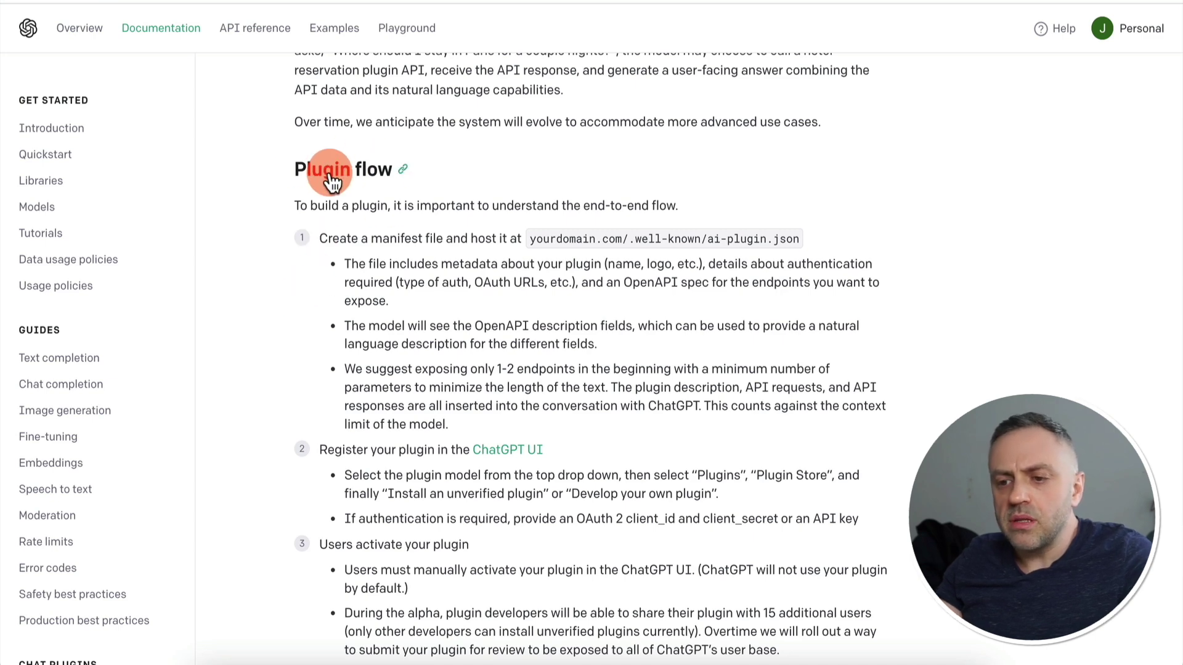
scroll(294, 331, down, 6)
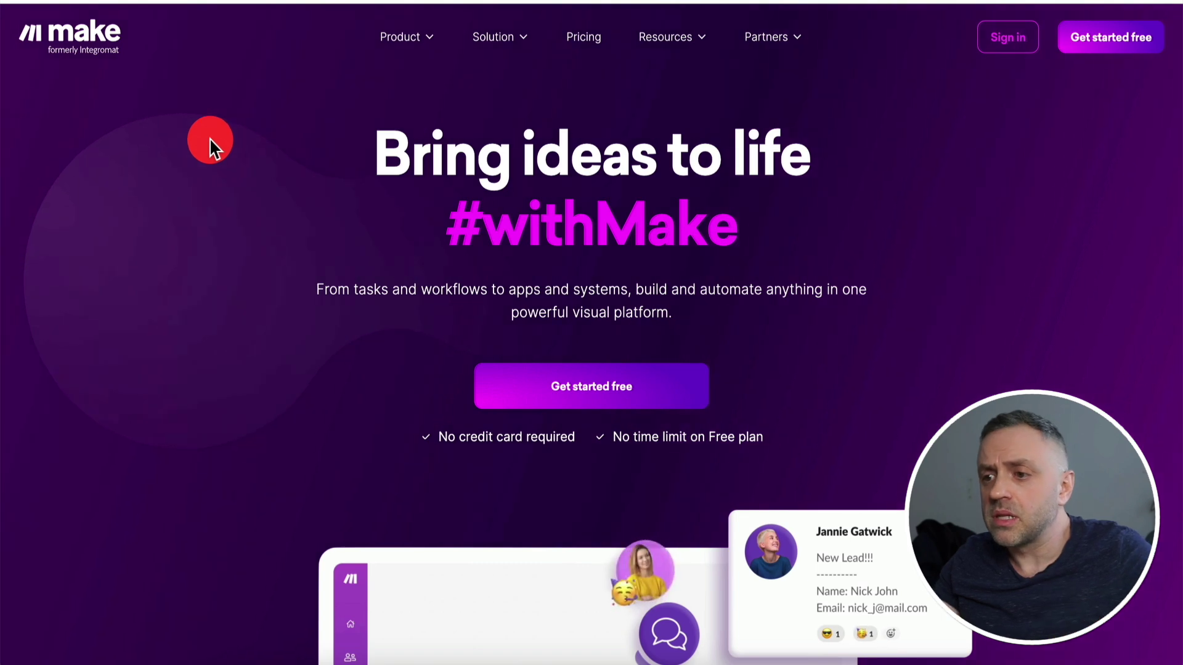
Step: Bring up Make's All scenarios list showing the Weather Plugin among six inactive scenarios
mouse_move(666, 37)
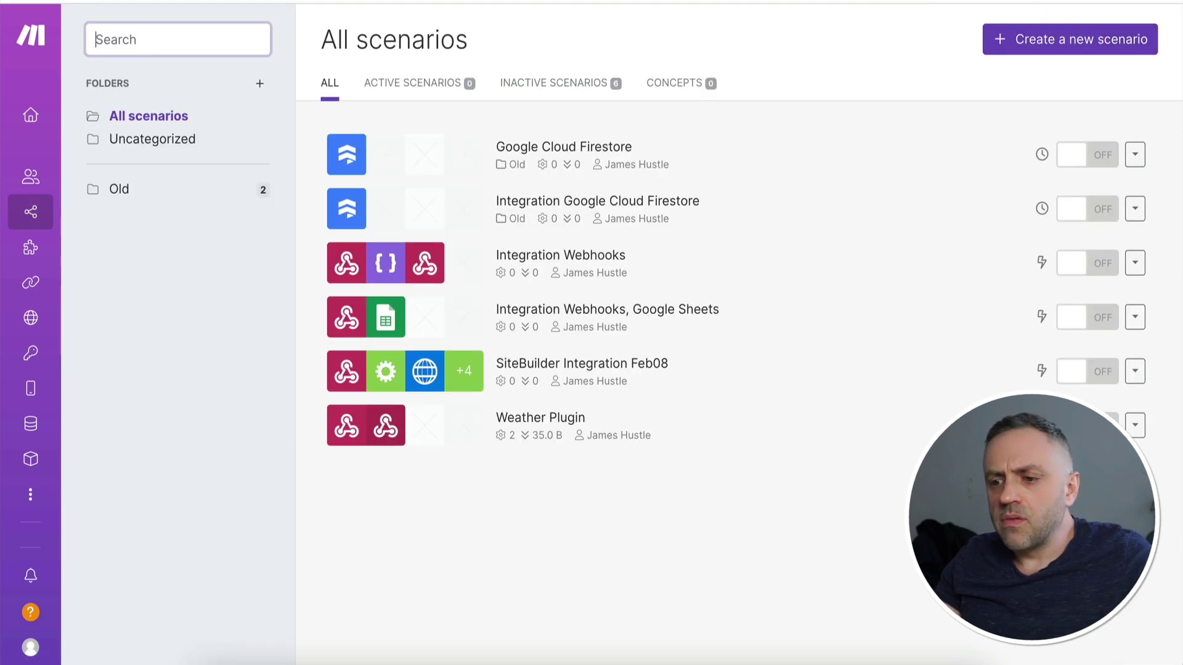
Step: Open the Weather Plugin scenario for editing
click(536, 430)
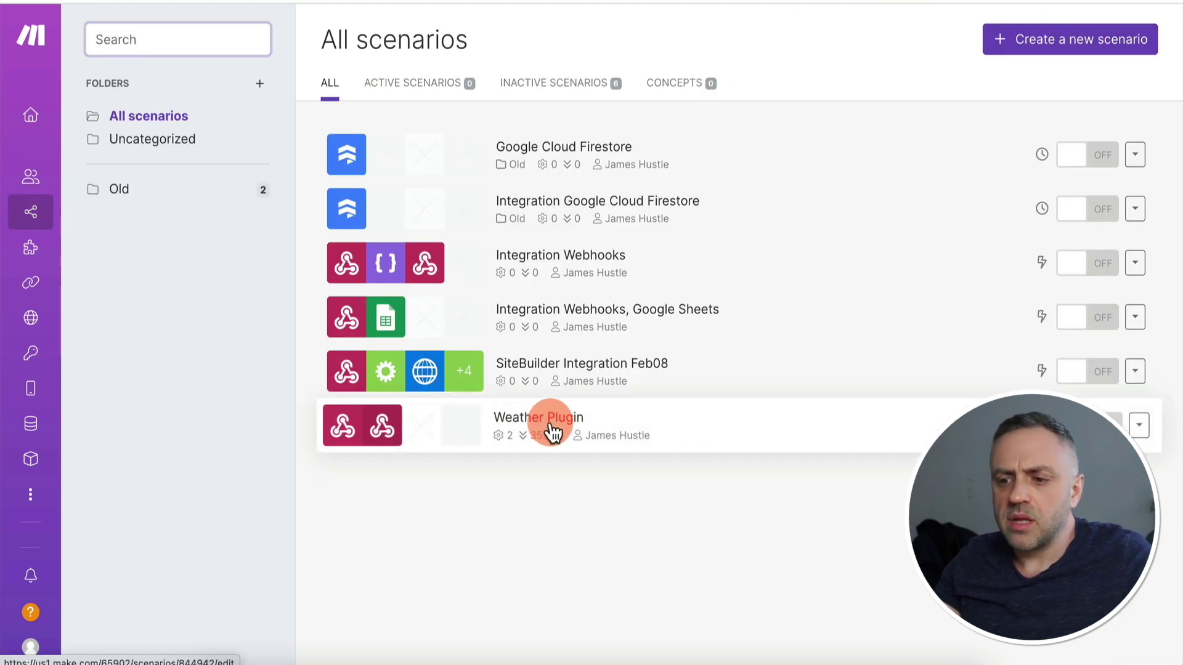
click(602, 429)
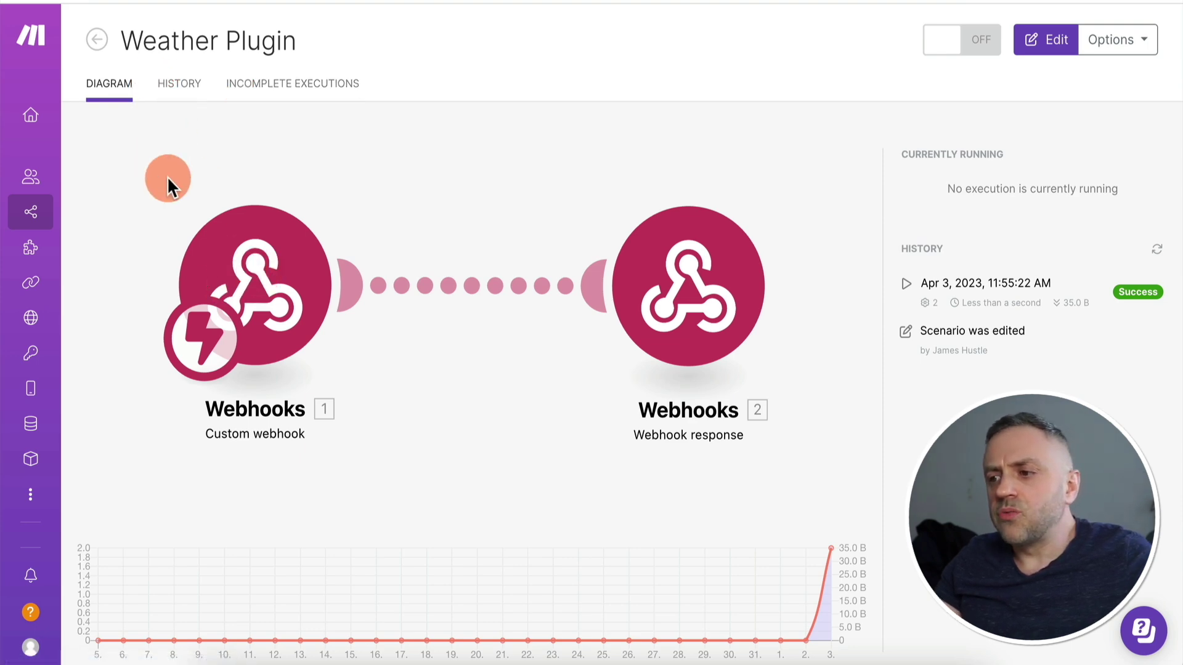
click(1044, 42)
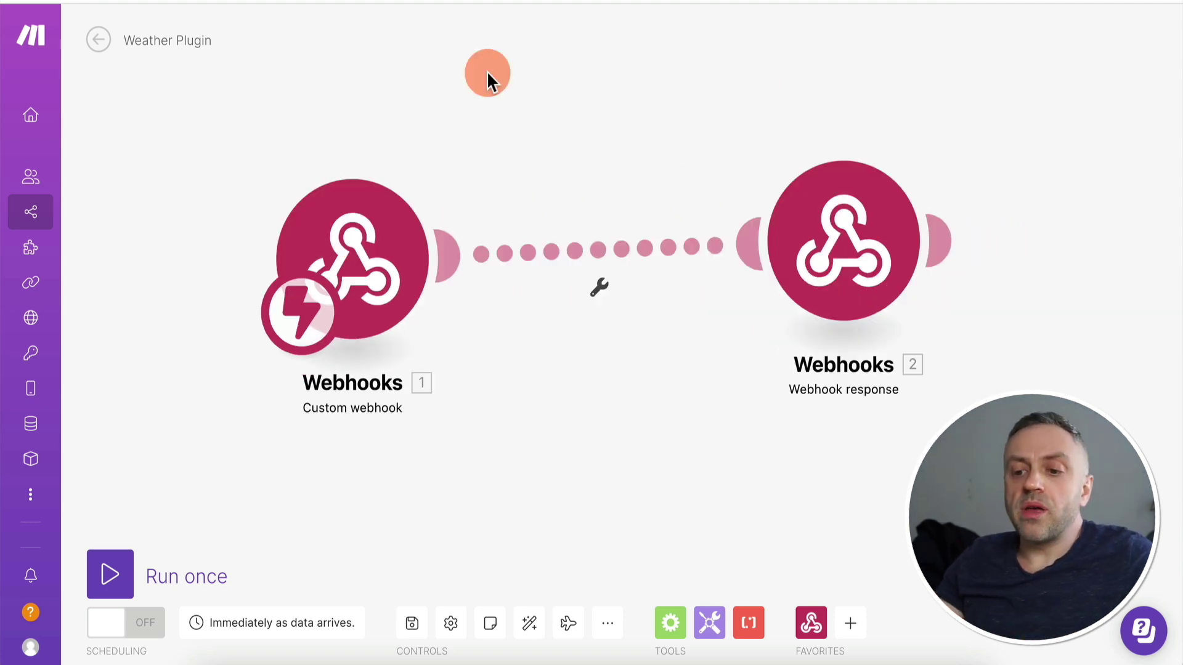
Step: Show the Custom webhook module's settings with the Apr03Hook webhook and its hook.us1.make.com URL
click(352, 247)
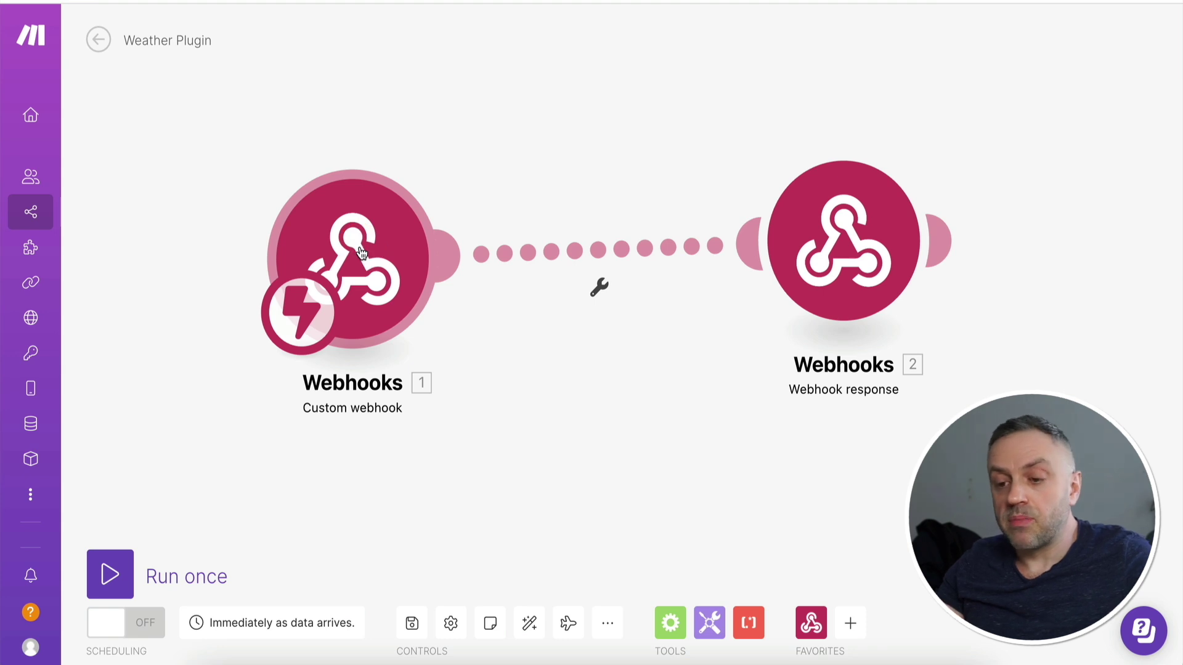
click(871, 230)
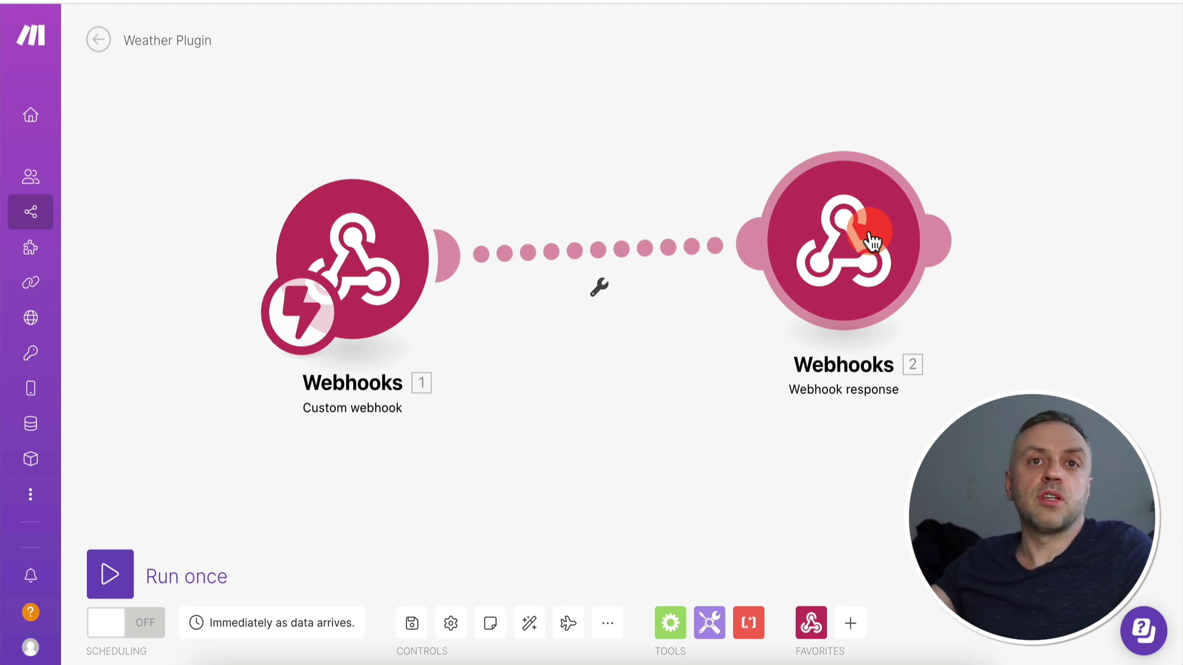
click(358, 263)
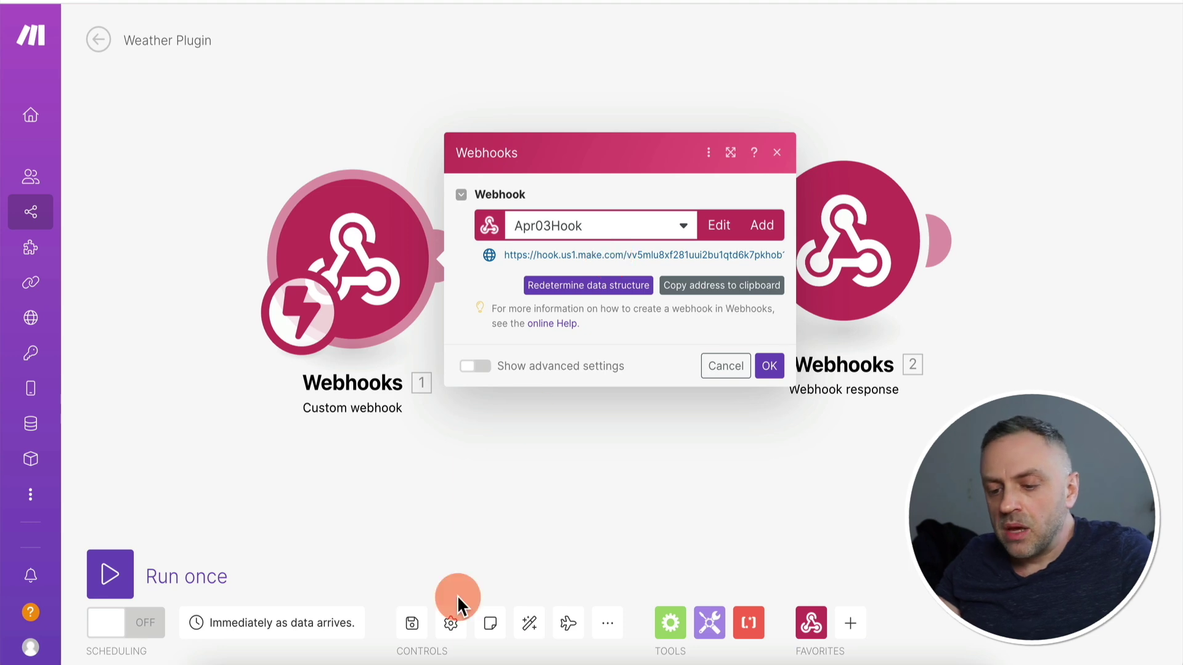
Step: Move the TextEdit Weather Plugin notes window up-left and enlarge it
click(318, 663)
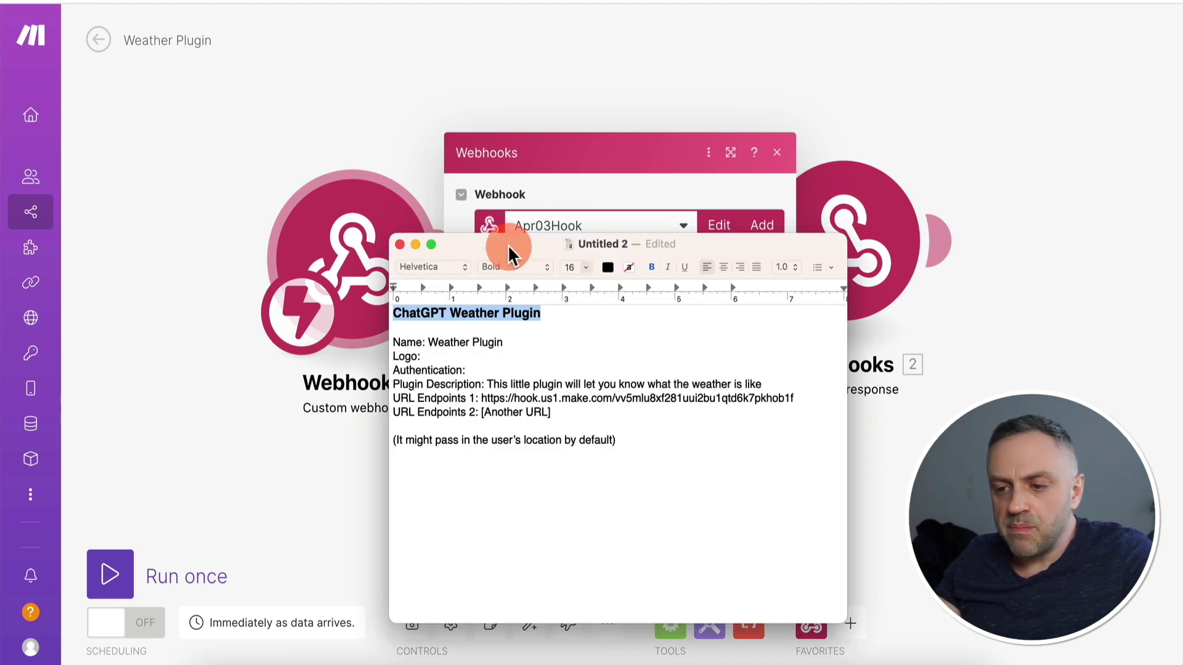
drag(509, 238, 375, 94)
drag(715, 469, 806, 542)
Step: Review the plugin details from Name to endpoints, then hide the notes to return to Make
click(626, 336)
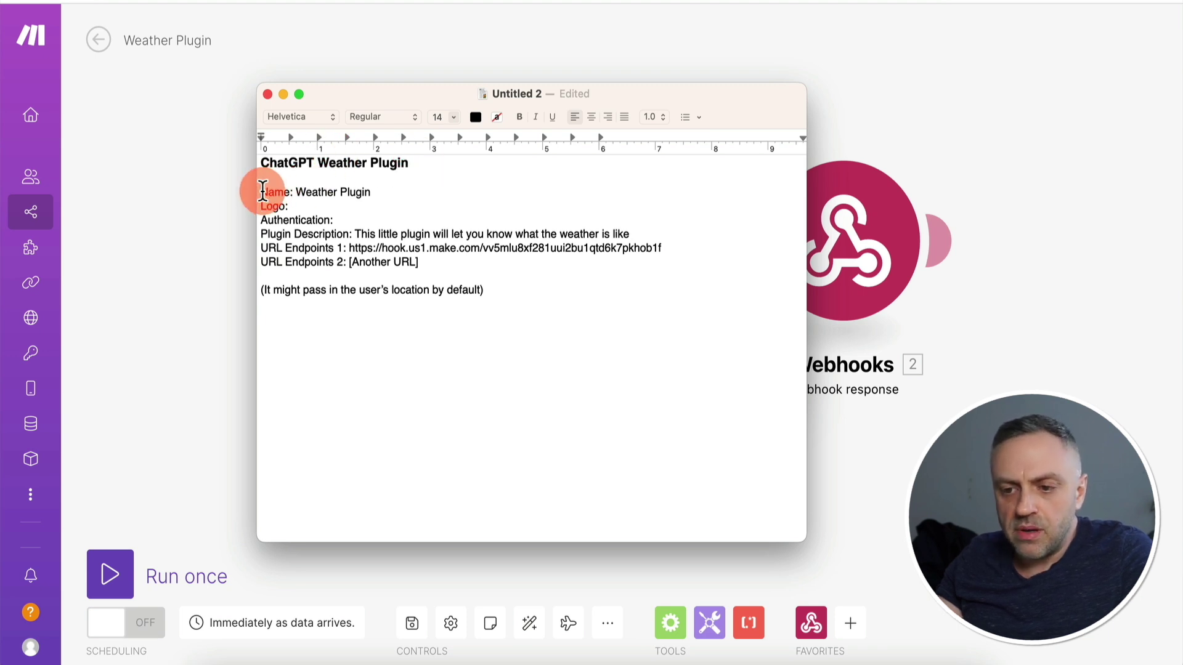
drag(261, 191, 426, 261)
click(506, 301)
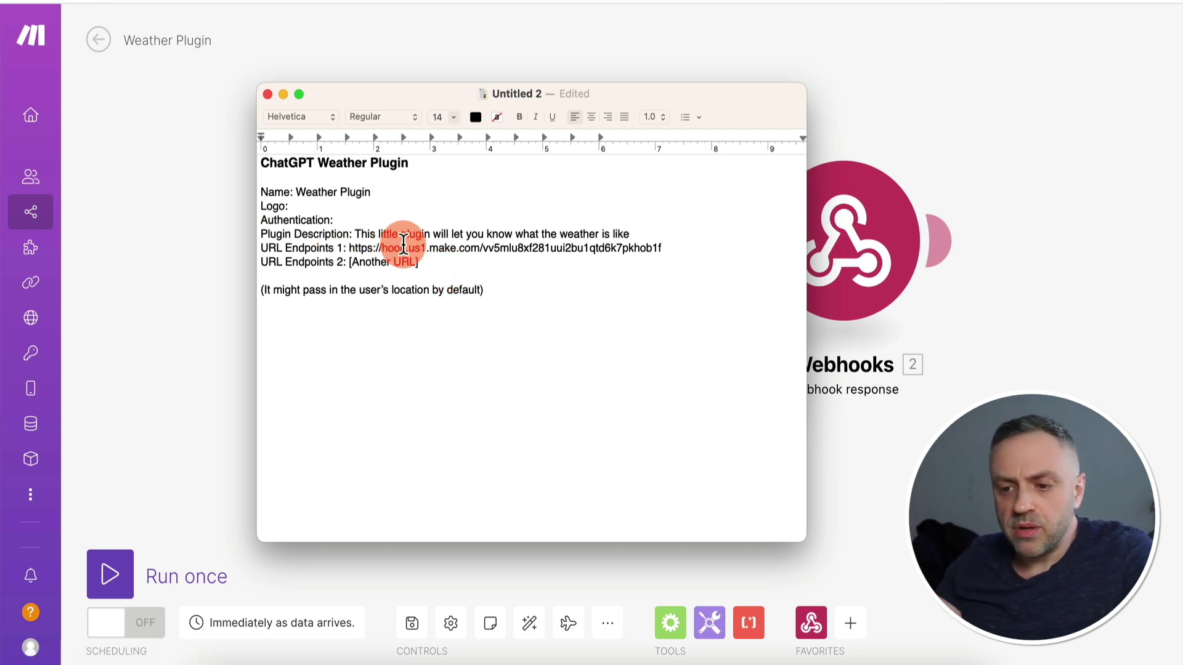
key(super+Tab)
Step: Close the Webhooks dialog and reopen the Custom webhook module's settings
click(372, 98)
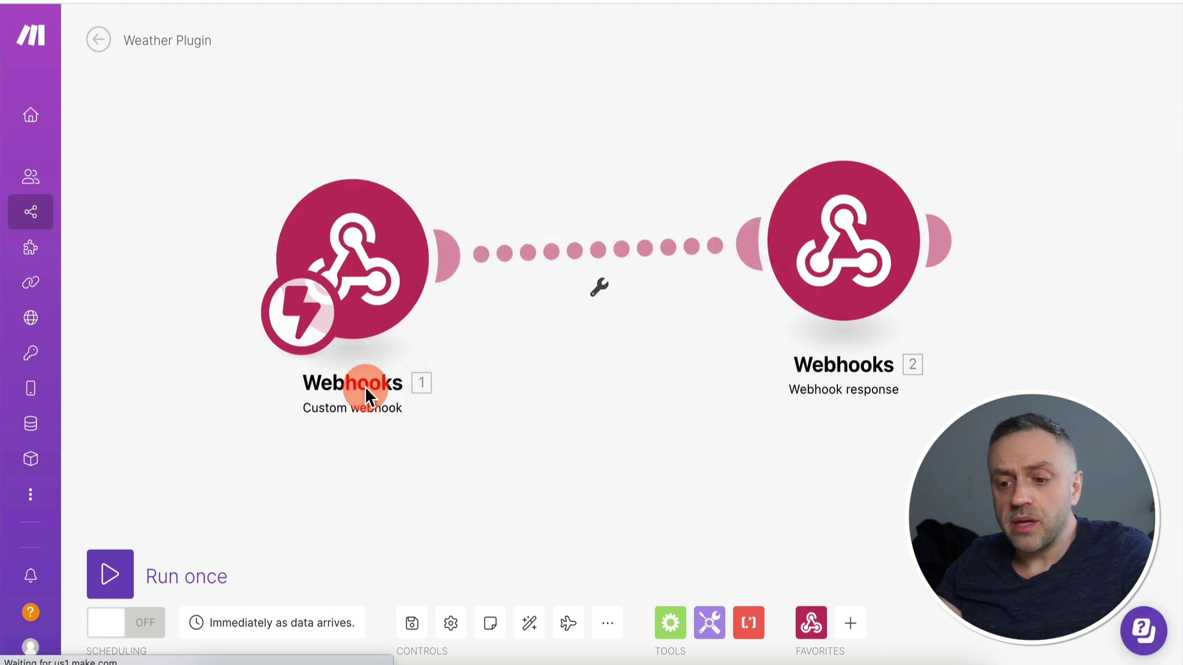
click(380, 255)
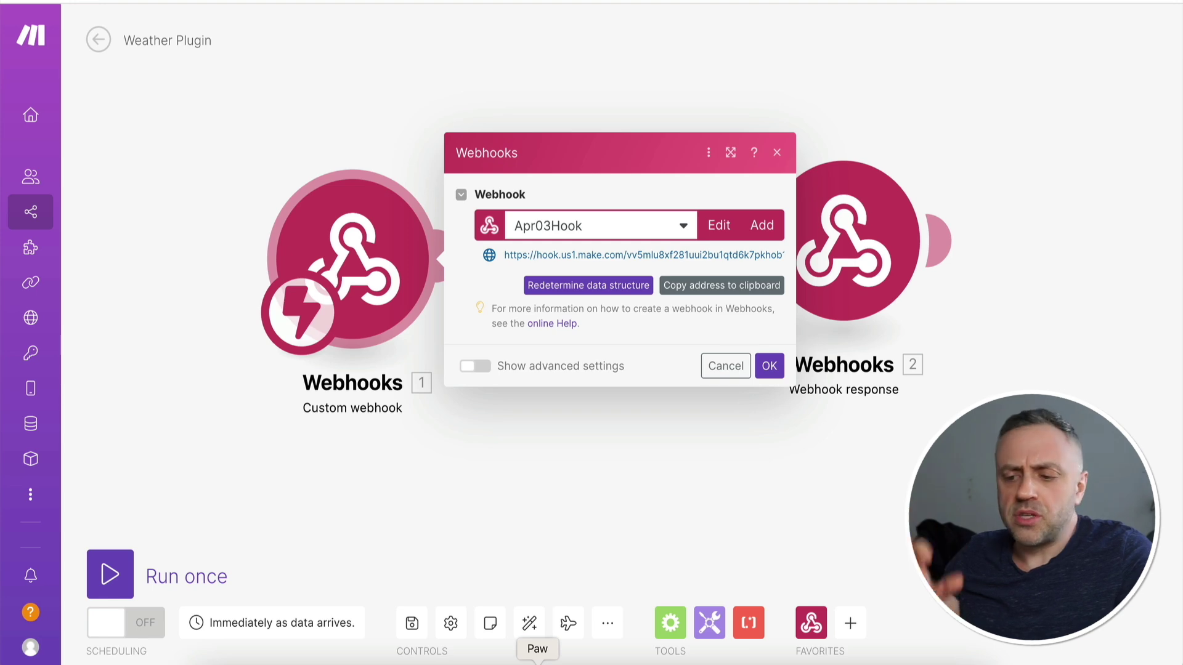
Step: Review Paw's {"city":"Barcelona"} request body and set Make's webhook to redetermine its data structure
click(537, 663)
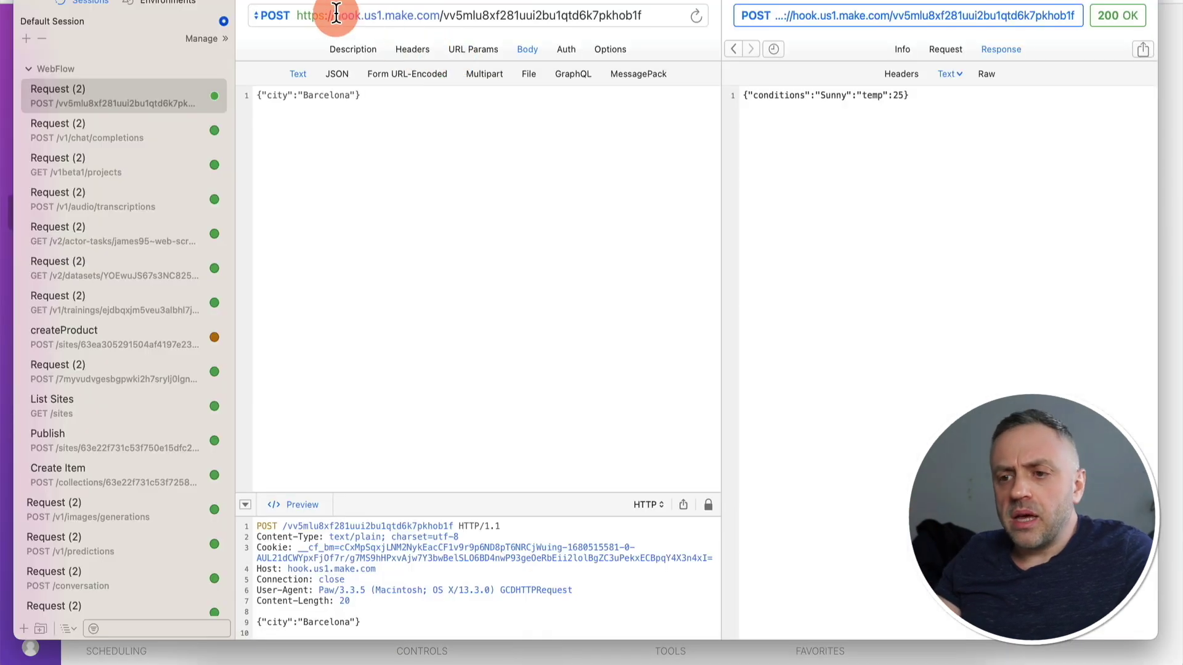
key(super+Tab)
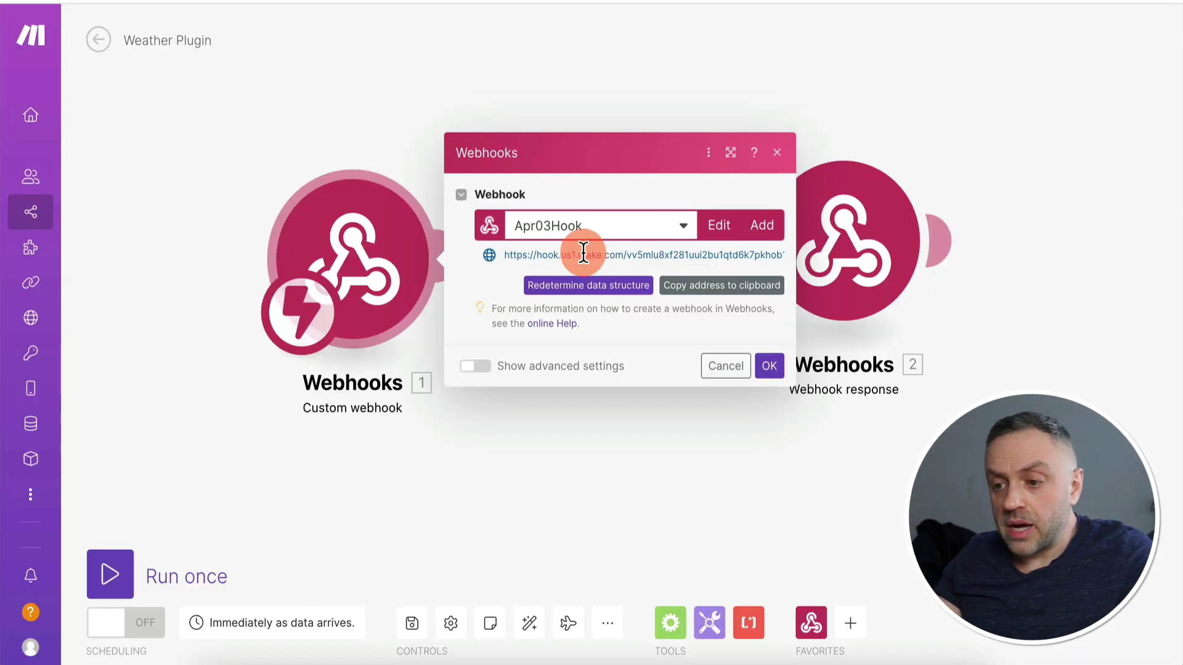
key(super+Tab)
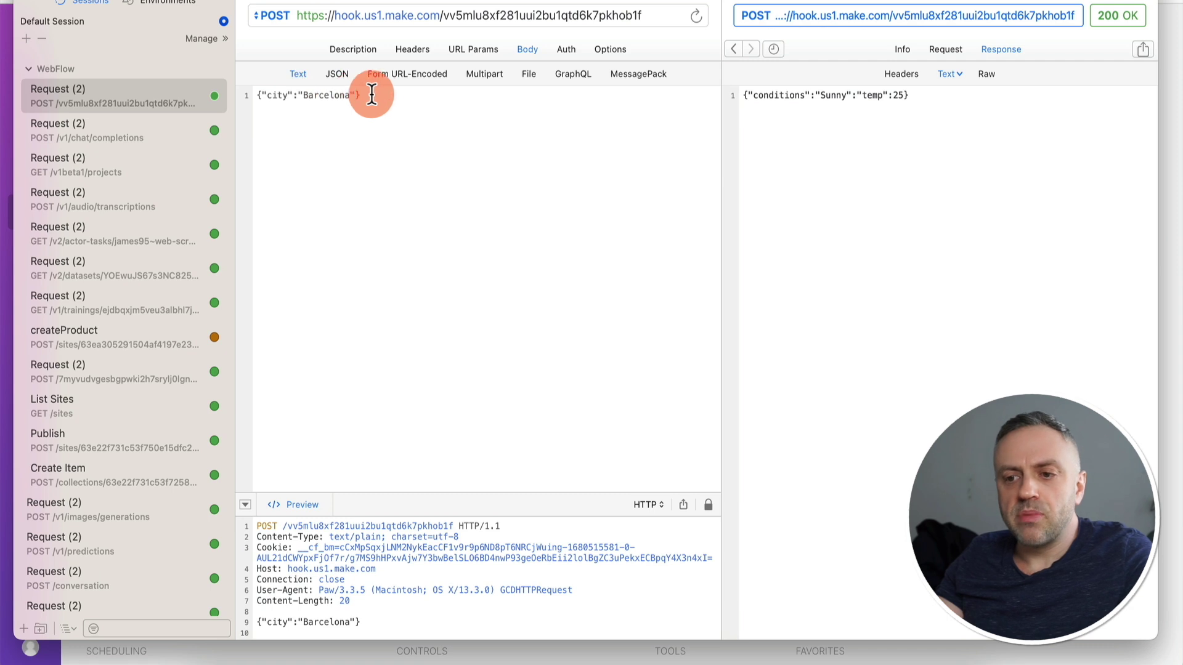
drag(378, 95, 238, 93)
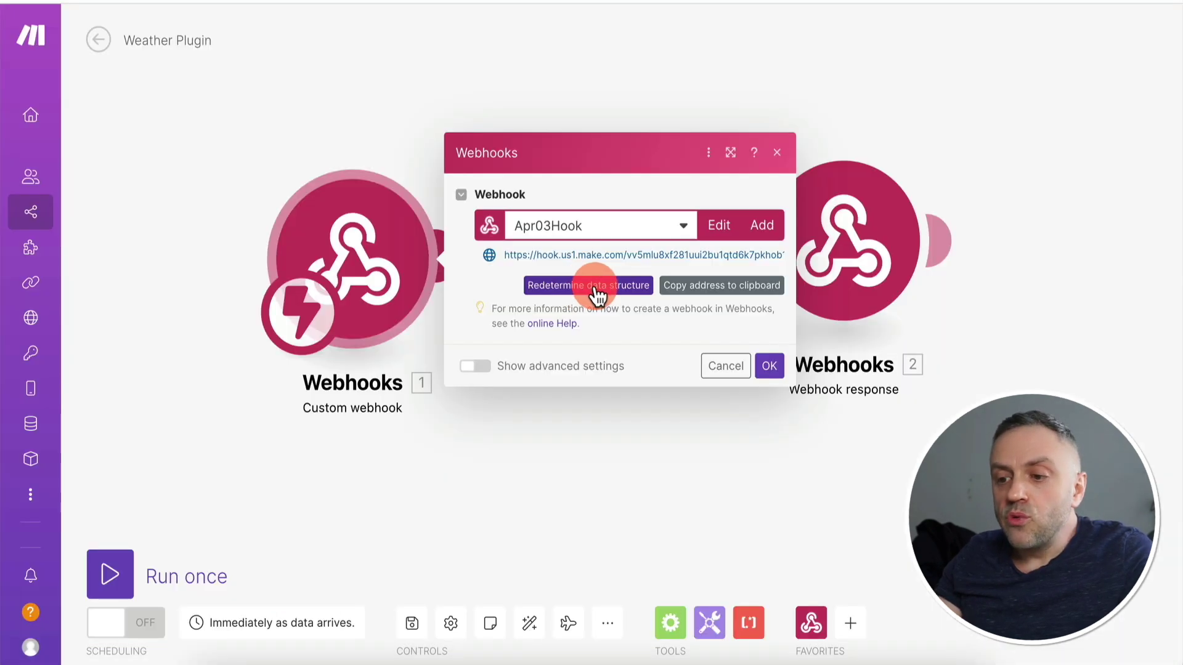
click(597, 287)
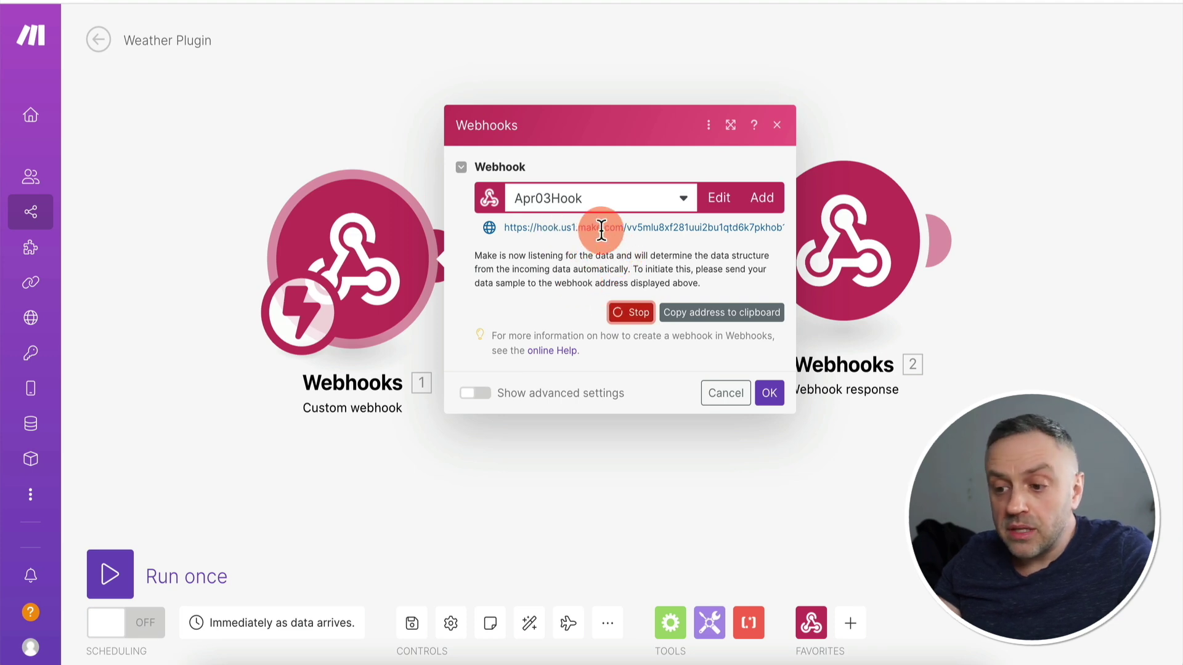
Step: Send the Barcelona test request from Paw so the Apr03Hook webhook learns its data structure
key(super+Tab)
click(397, 103)
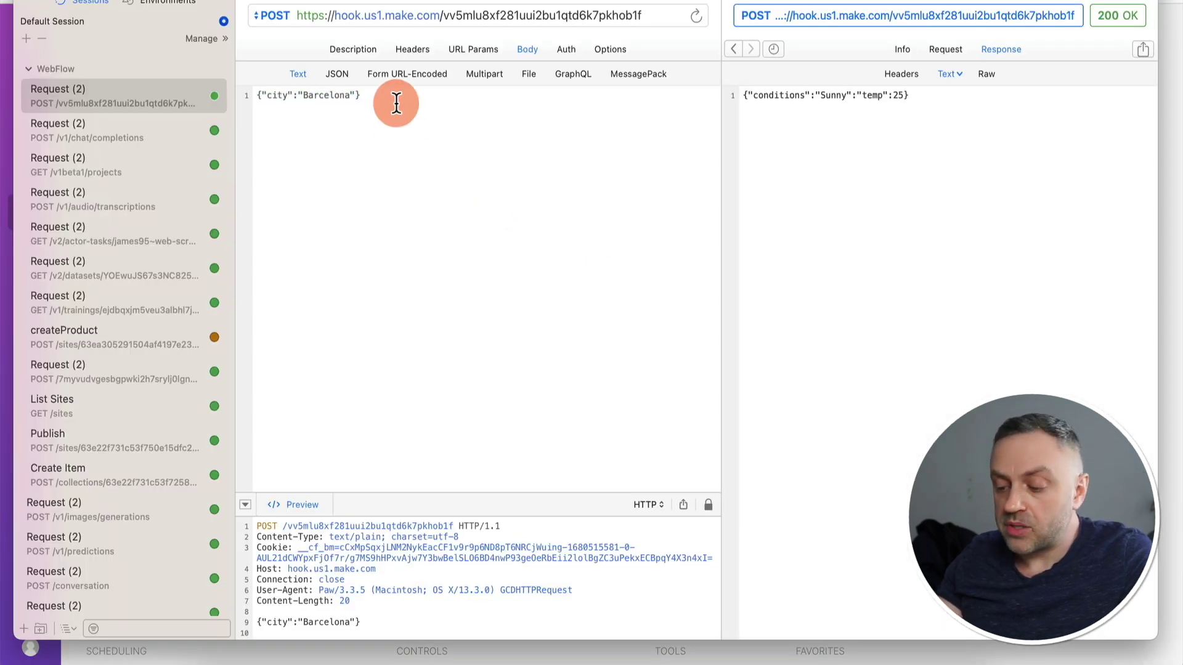
key(super+Return)
key(super+Tab)
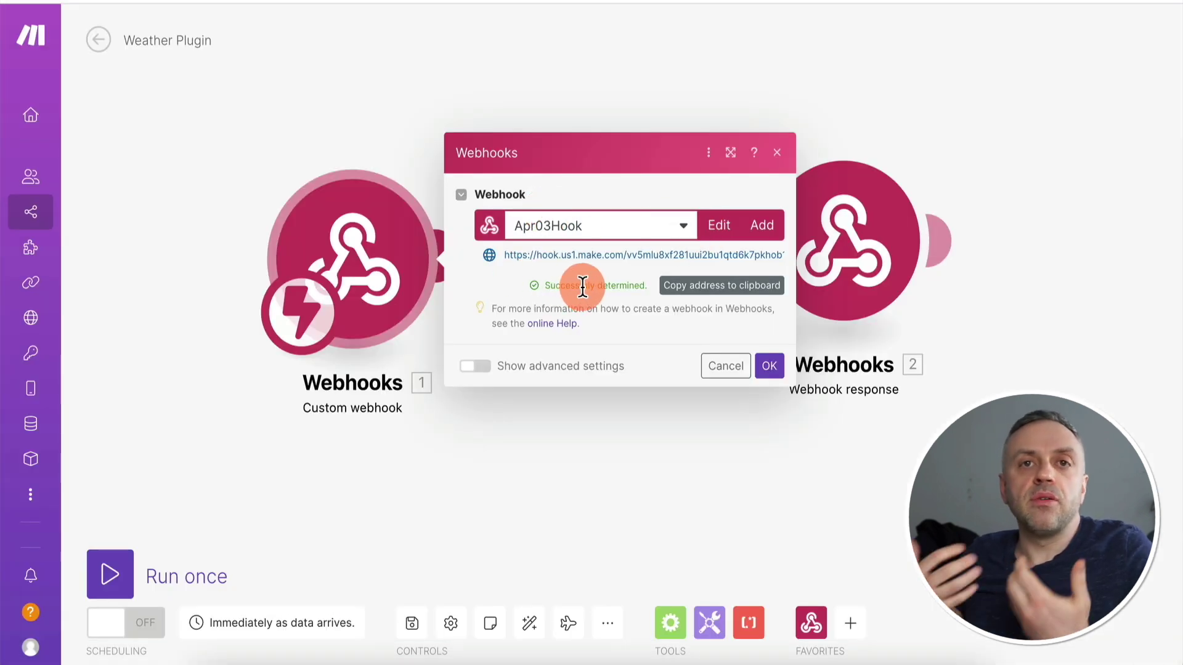
key(super+Tab)
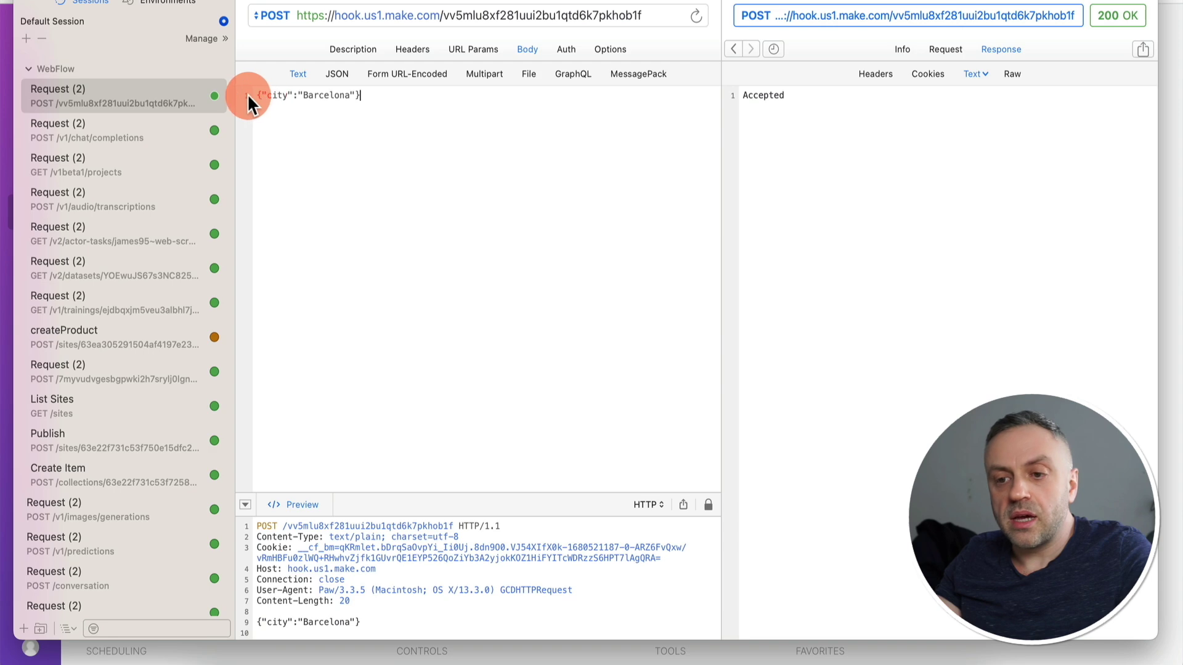
key(super+Tab)
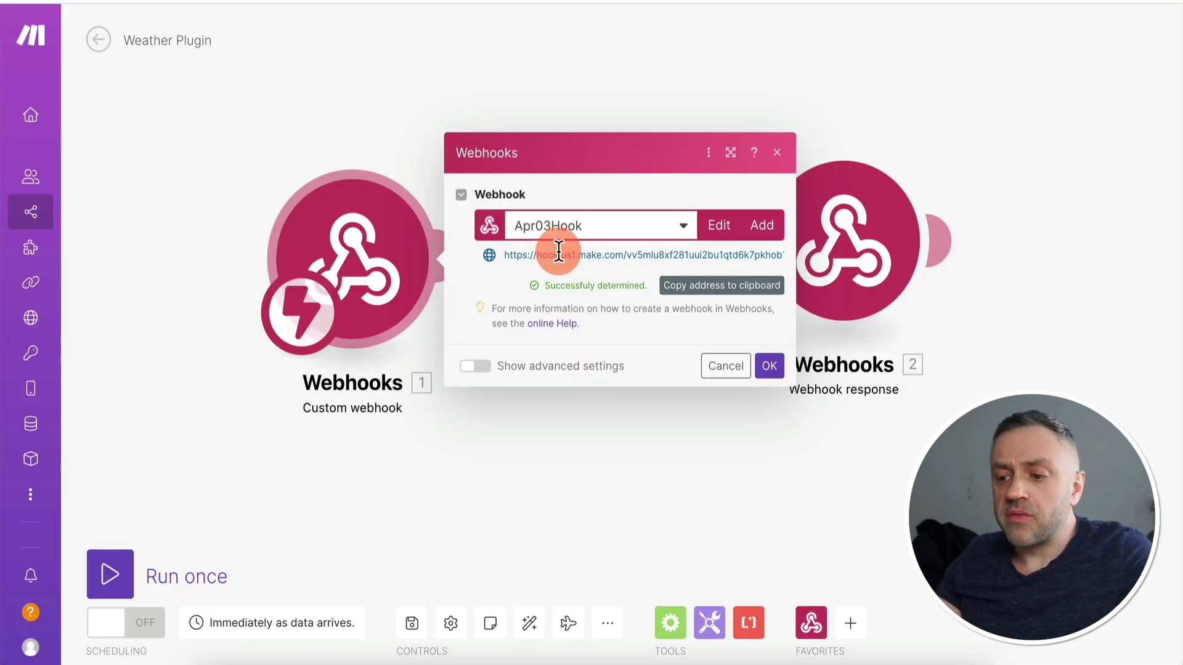
Step: Confirm the webhook settings and give the Webhook response status 200 with body {"conditions":"Sunny","temp":25}
click(769, 368)
click(848, 247)
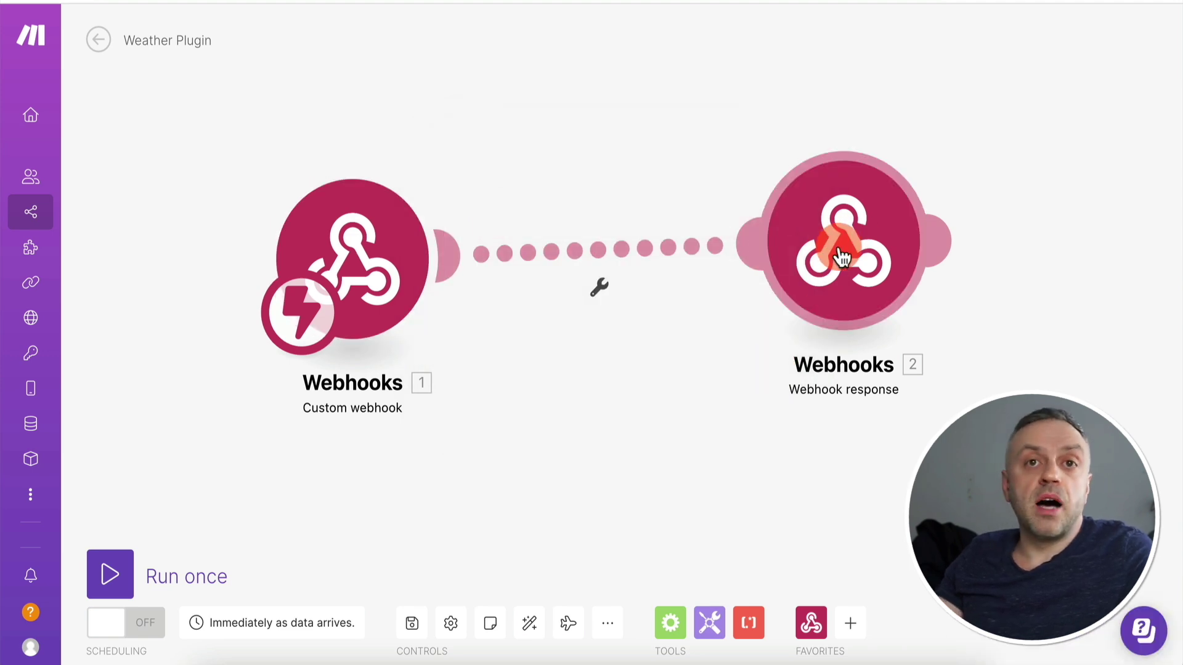
click(842, 258)
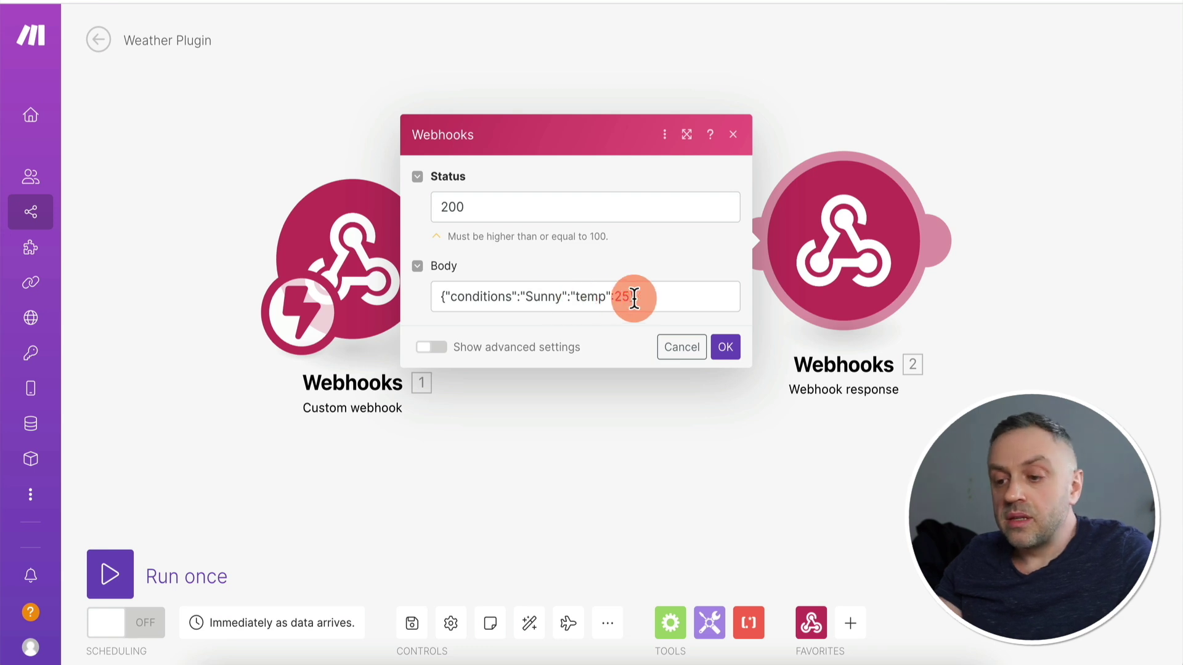
click(723, 346)
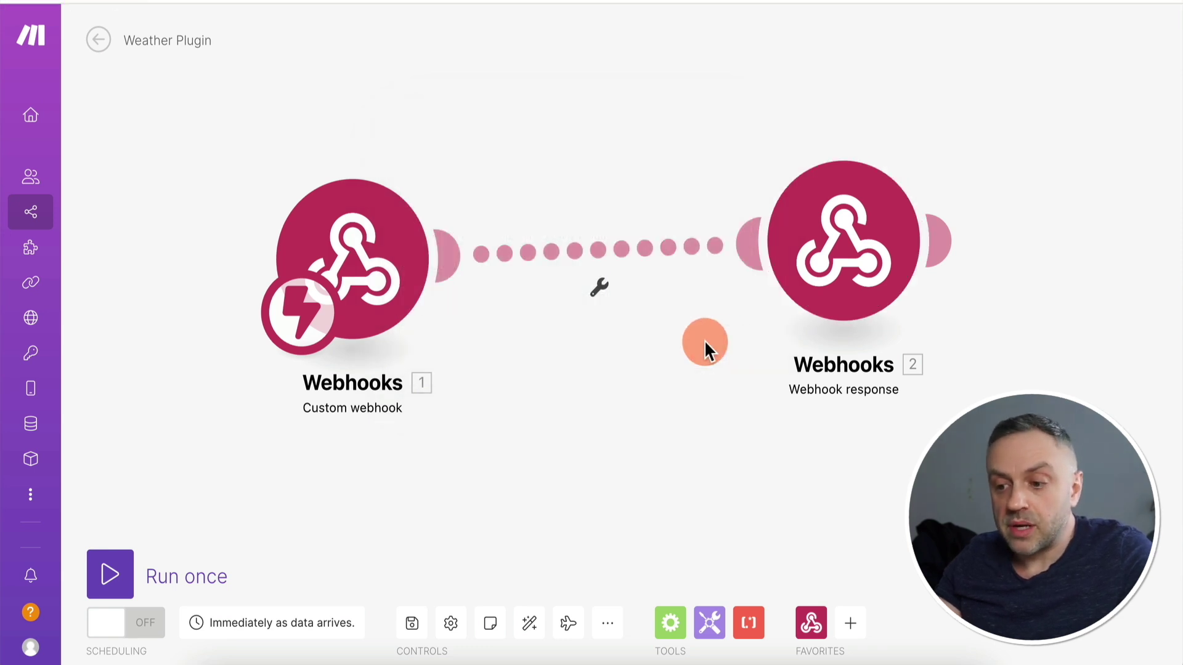
Step: Run the Weather Plugin scenario once and trigger it with Paw's Barcelona POST request
click(108, 570)
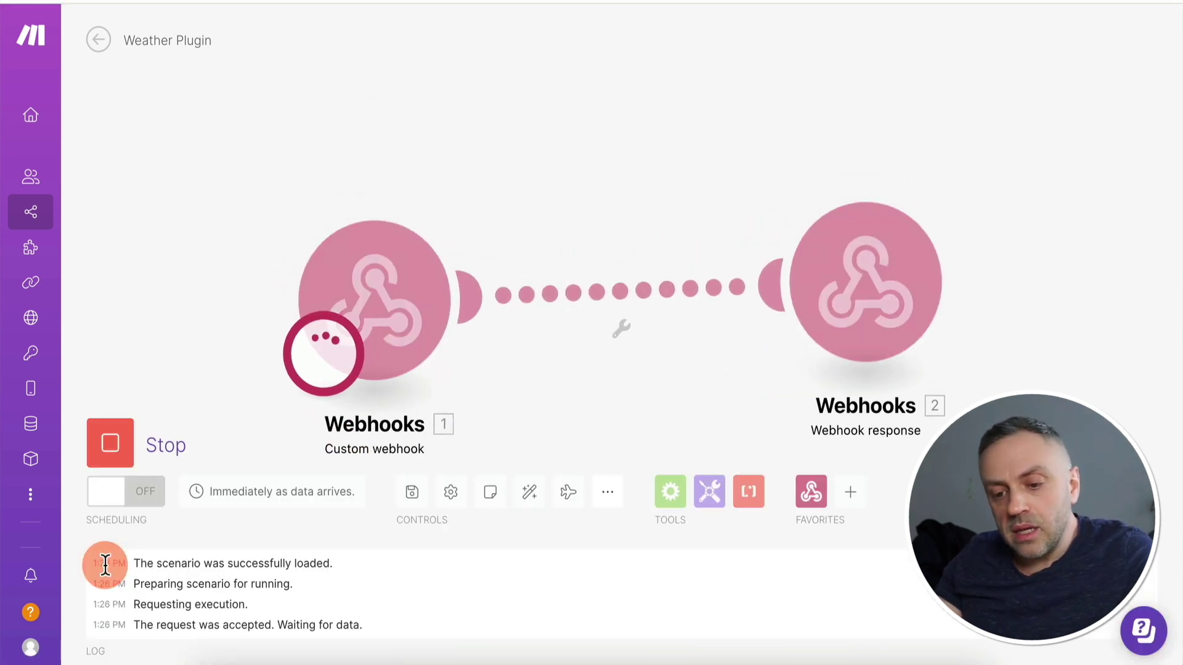
scroll(242, 265, down, 2)
scroll(258, 224, up, 2)
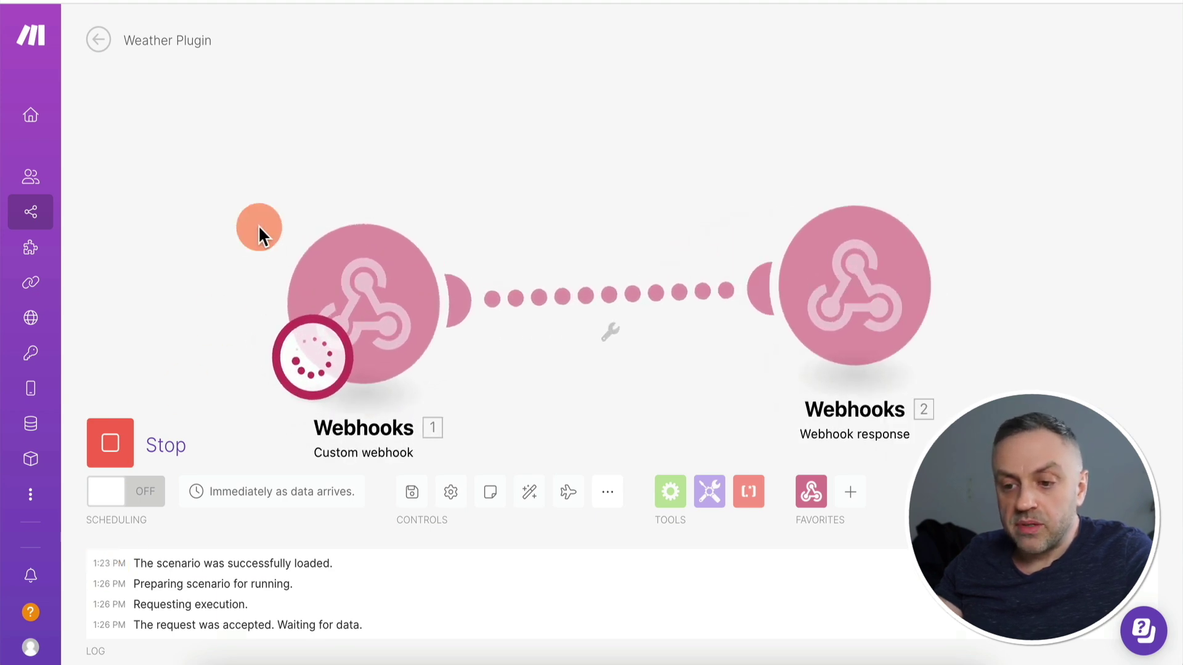
key(super+Tab)
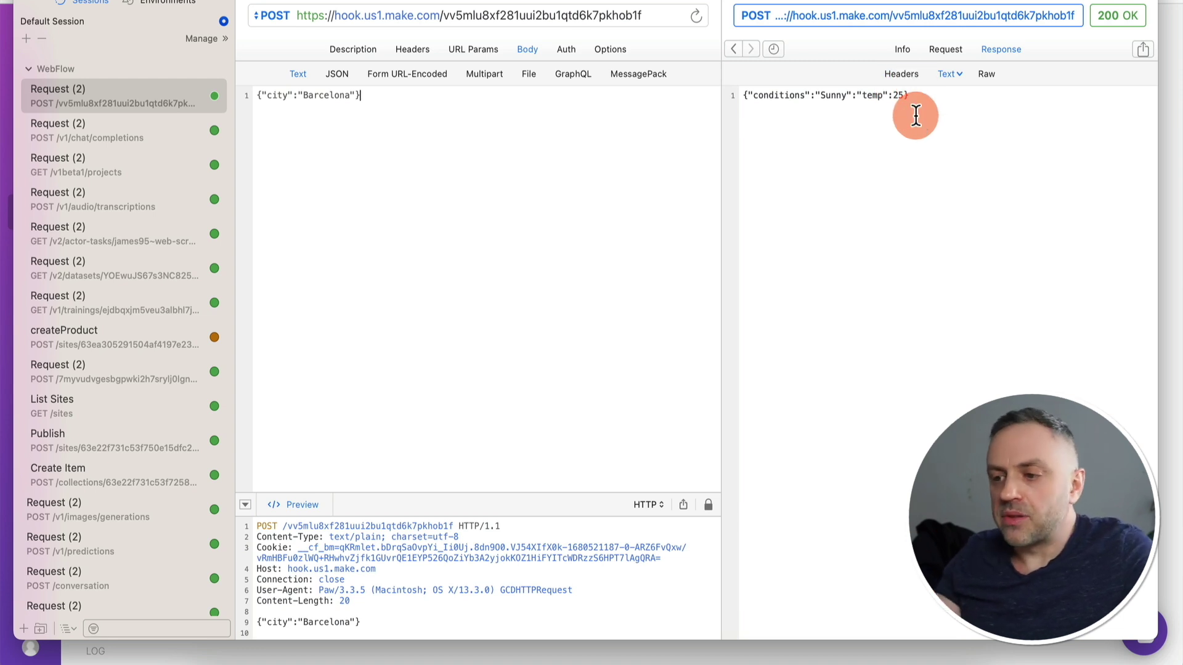
key(super+Tab)
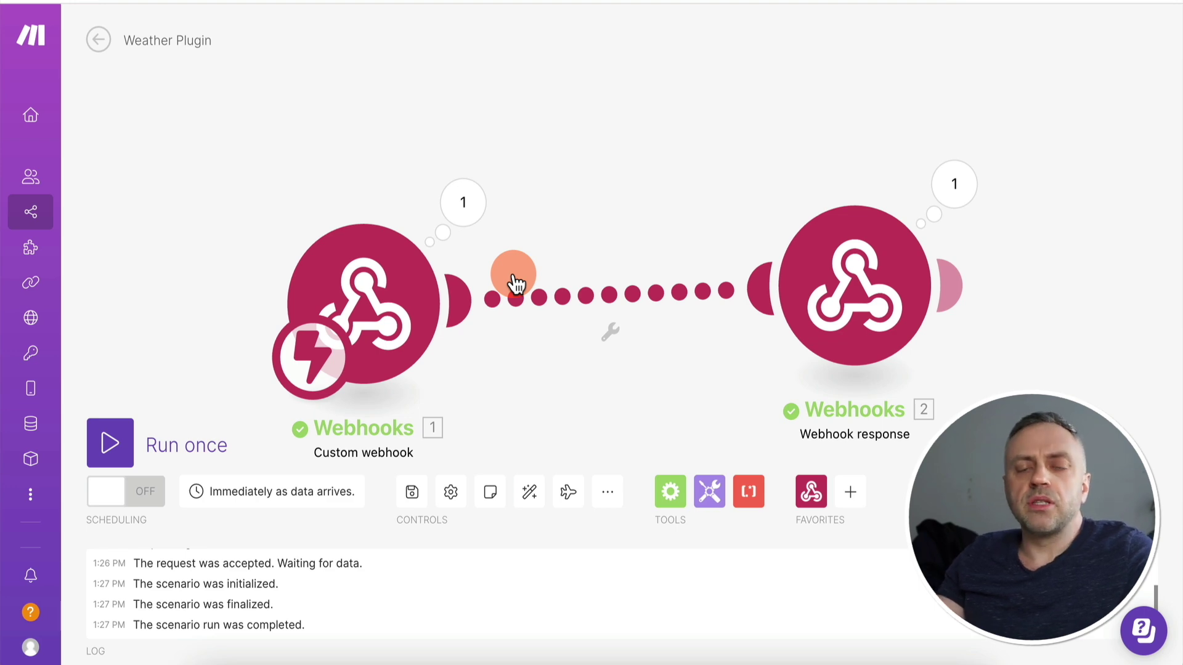
Step: Bring the TextEdit Weather Plugin notes document in front of Make
key(super+Tab)
key(super+Tab)
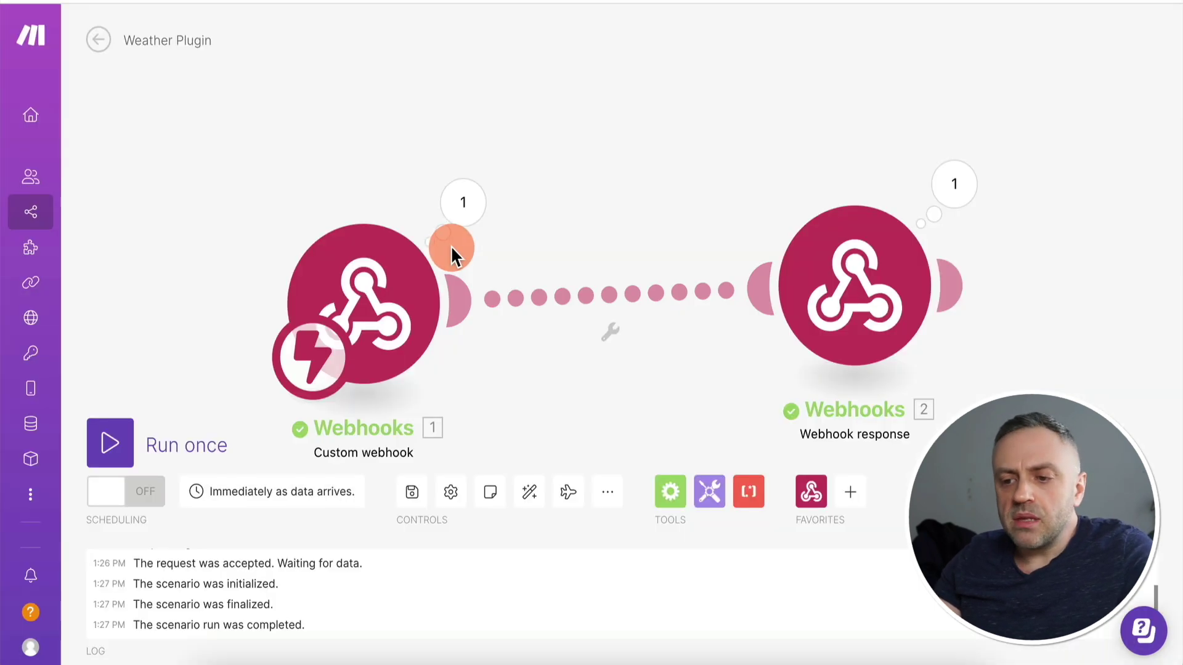
key(super+Tab)
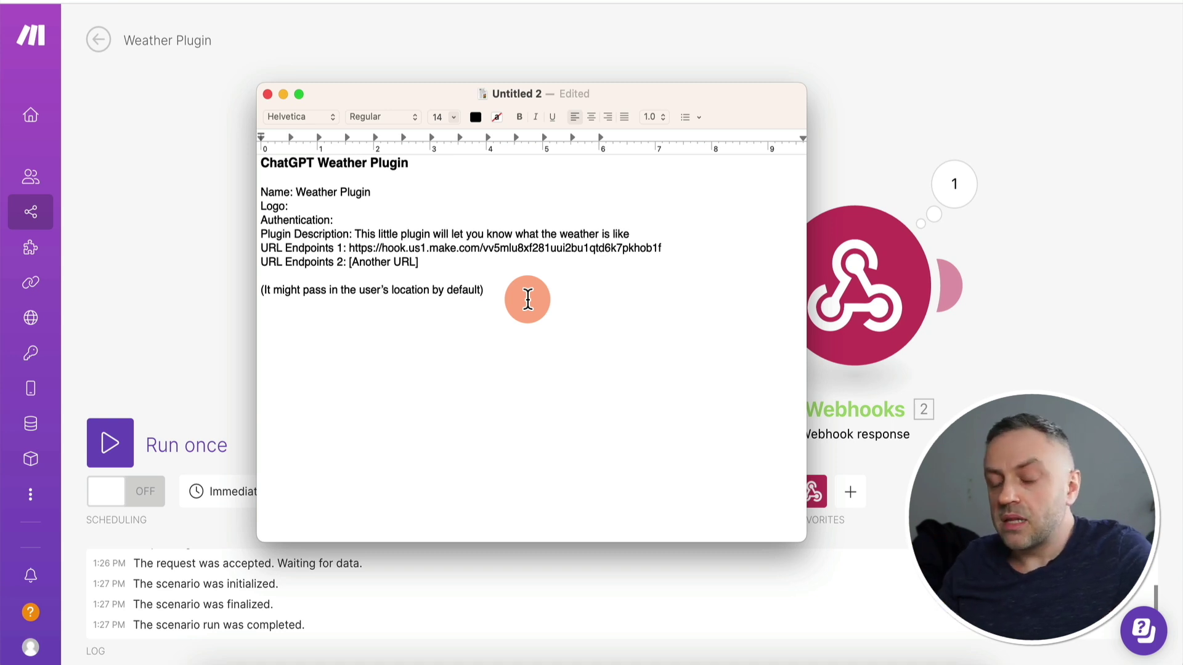
Step: Hide the TextEdit plugin notes to return to the completed Make scenario
key(super+Tab)
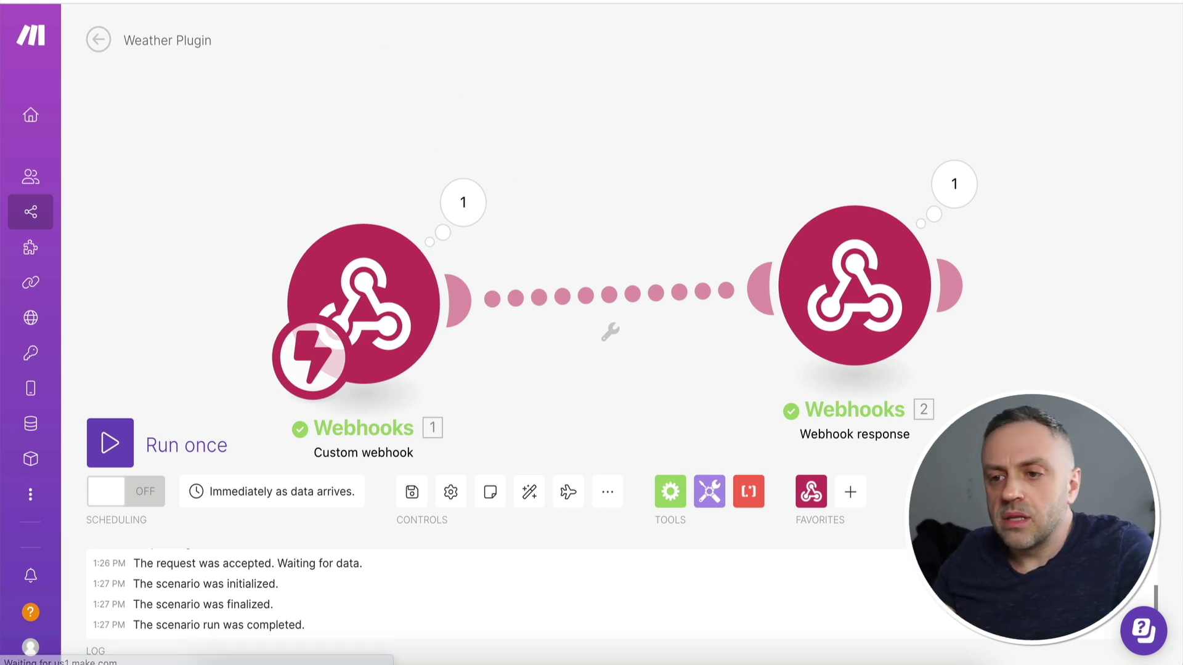
Step: Glance at the OpenAI plugin docs, then bring up Paw's Barcelona request with its 200 OK reply
key(ctrl+Tab)
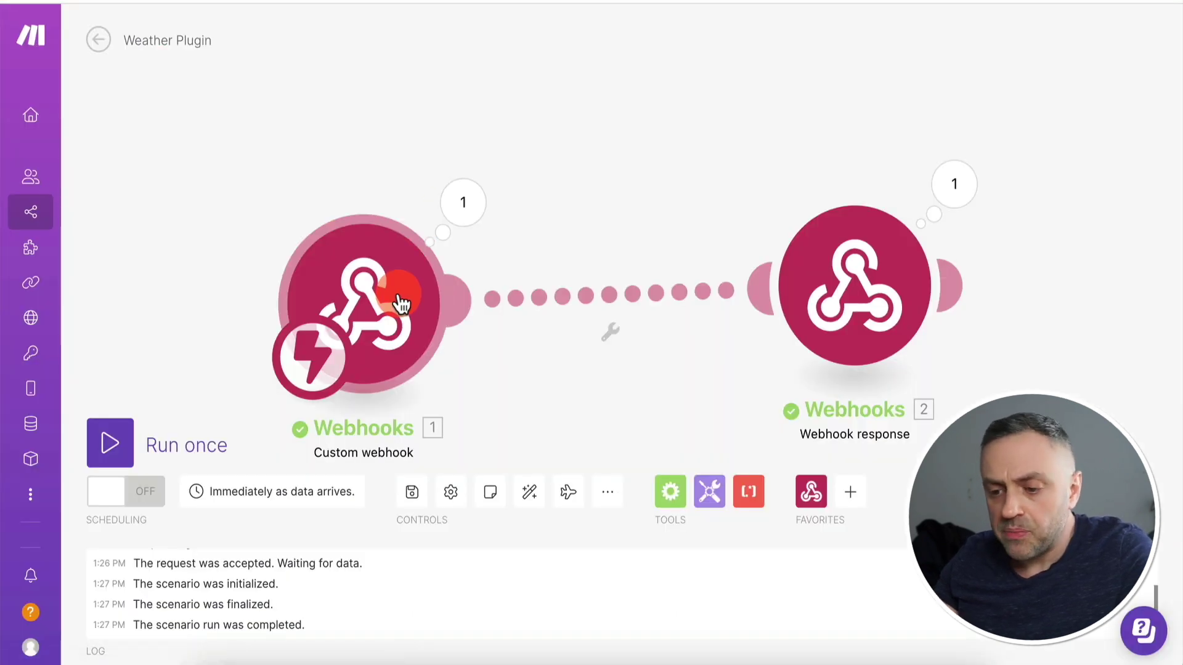
click(537, 662)
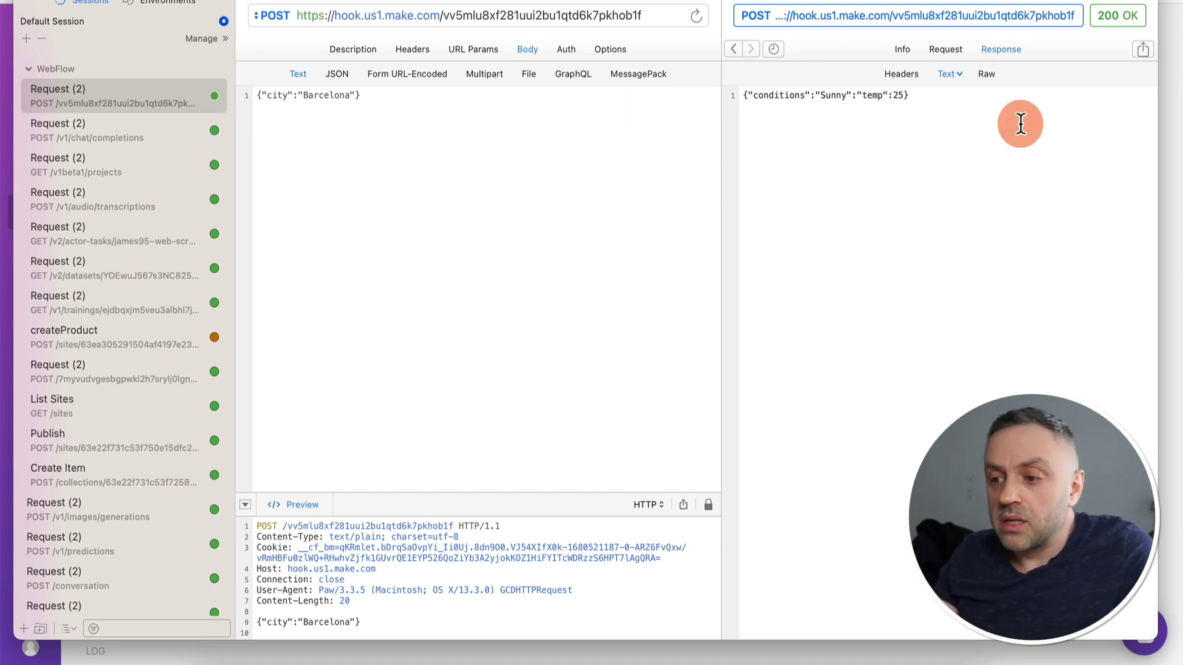
Step: Switch between Paw's test response and Make's completed run log, ending on the scenario
key(super+Tab)
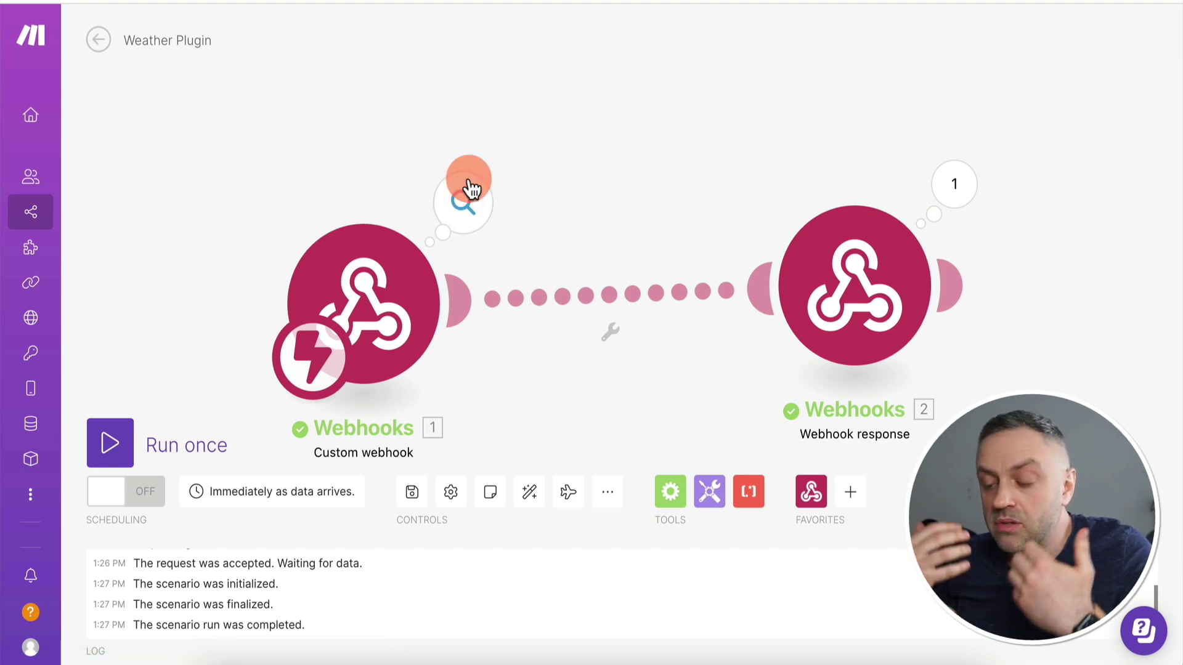
key(super+Tab)
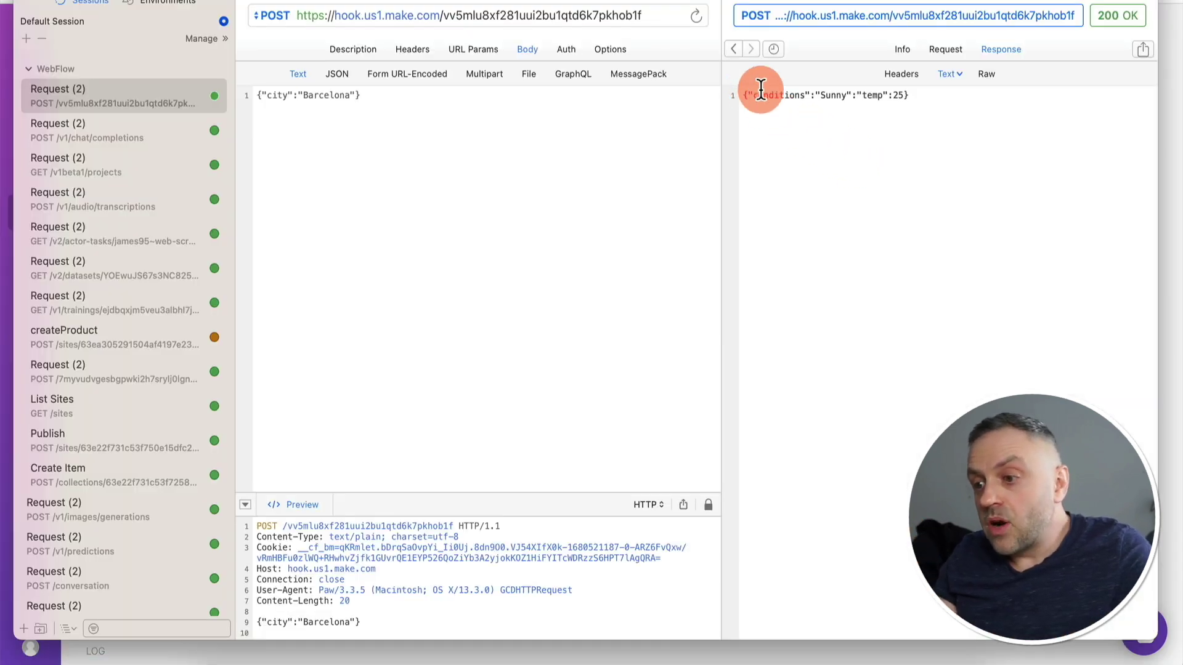
key(super+Tab)
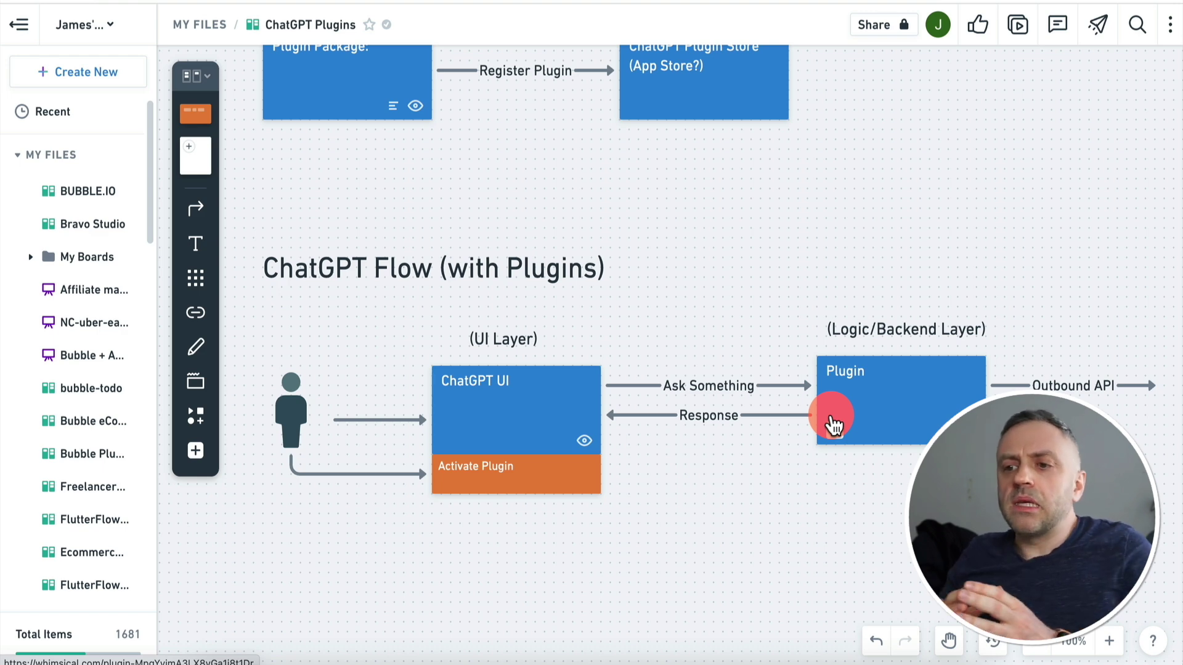
click(831, 422)
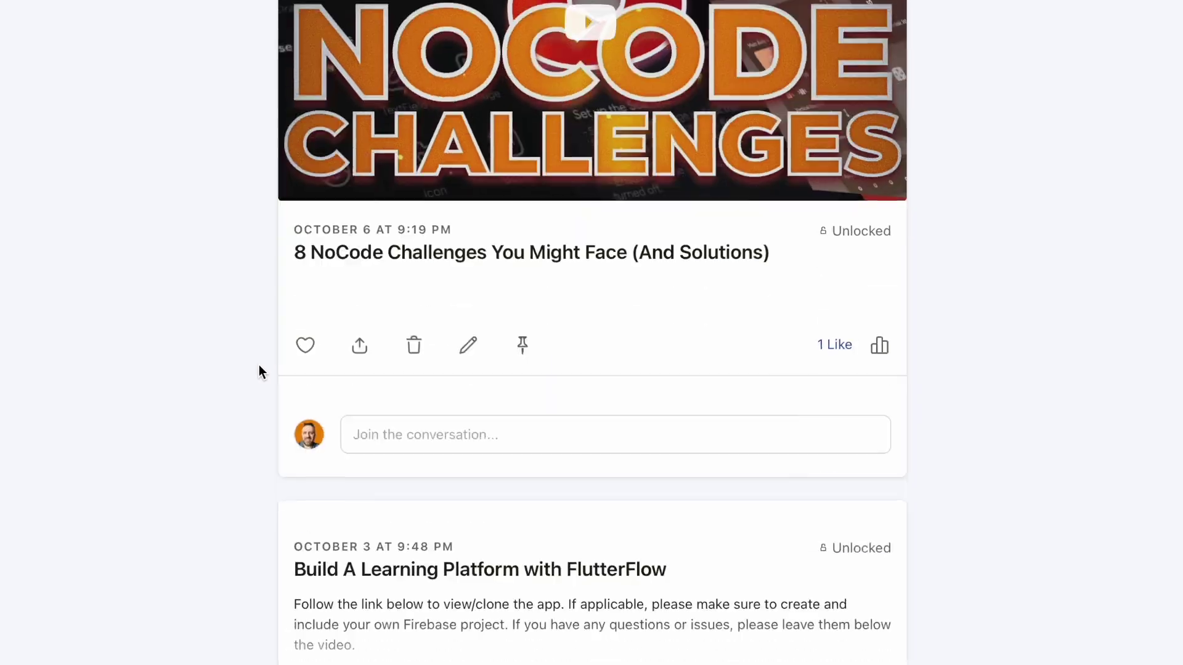
Step: Scroll down the creator's Patreon feed to the Building A Highly Customized App/Widget post
scroll(255, 369, down, 20)
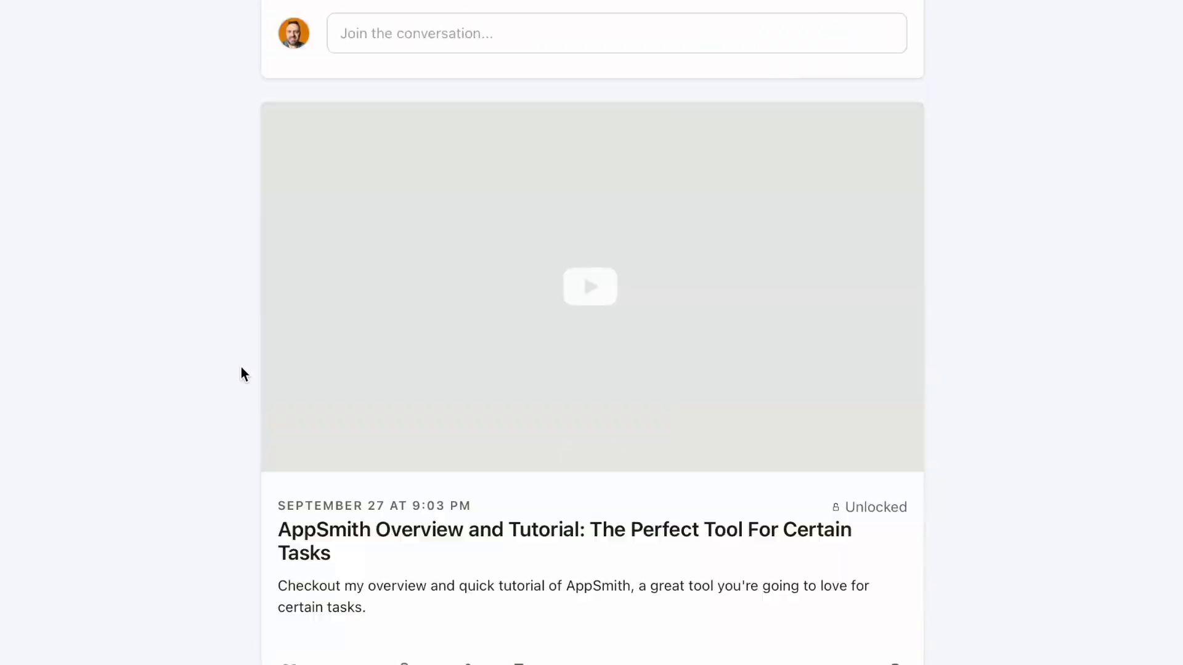
scroll(233, 367, down, 6)
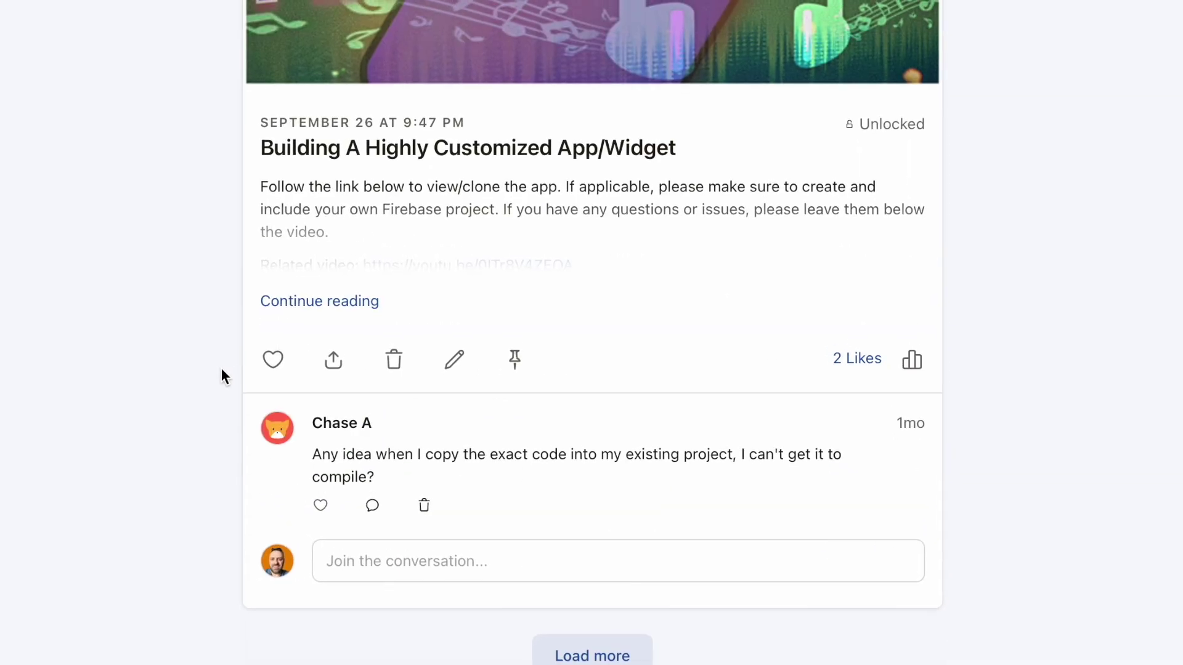